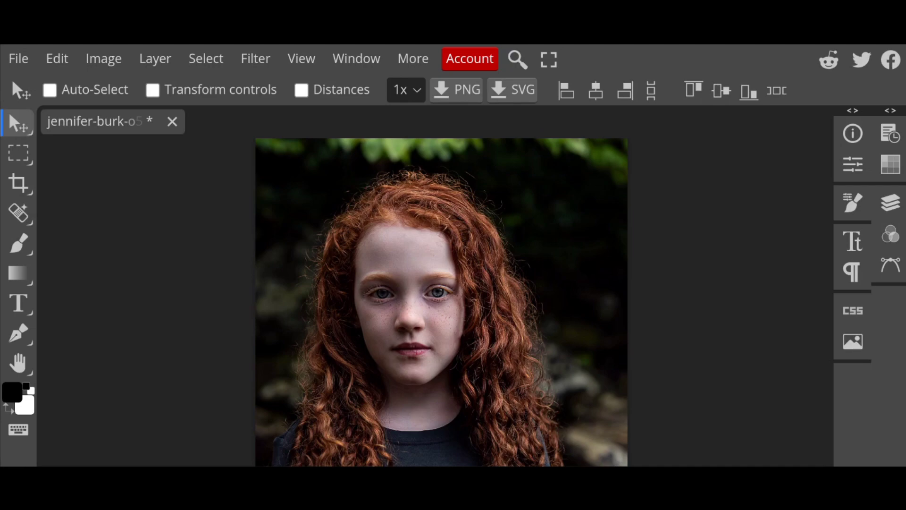
Duplicate the Background layer as Layer 1 and bring up the healing tools.
{"action": "scroll", "coordinate": [617, 342], "scroll_direction": "up", "scroll_amount": 3}
{"action": "scroll", "coordinate": [395, 327], "scroll_direction": "up", "scroll_amount": 3}
{"action": "scroll", "coordinate": [666, 417], "scroll_direction": "up", "scroll_amount": 2}
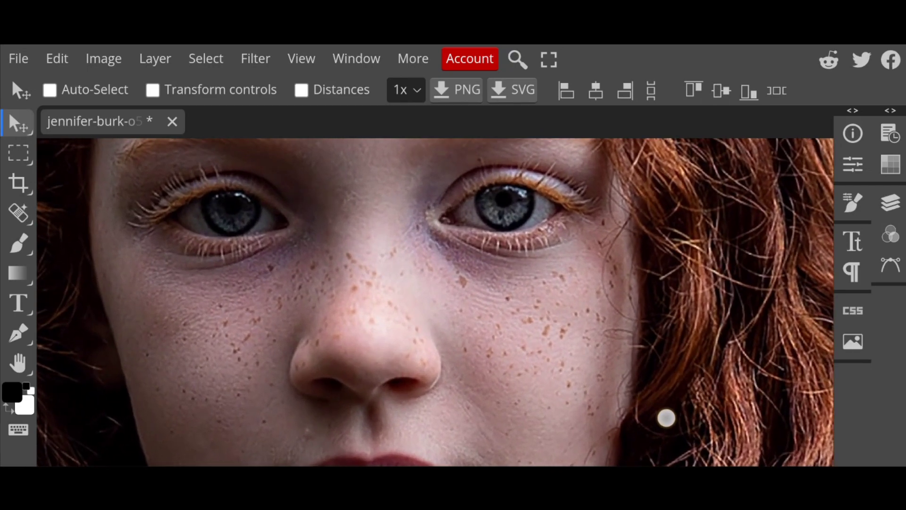
{"action": "scroll", "coordinate": [421, 358], "scroll_direction": "up", "scroll_amount": 3}
{"action": "scroll", "coordinate": [420, 357], "scroll_direction": "up", "scroll_amount": 2}
{"action": "left_click", "coordinate": [891, 203]}
{"action": "left_click", "coordinate": [793, 242]}
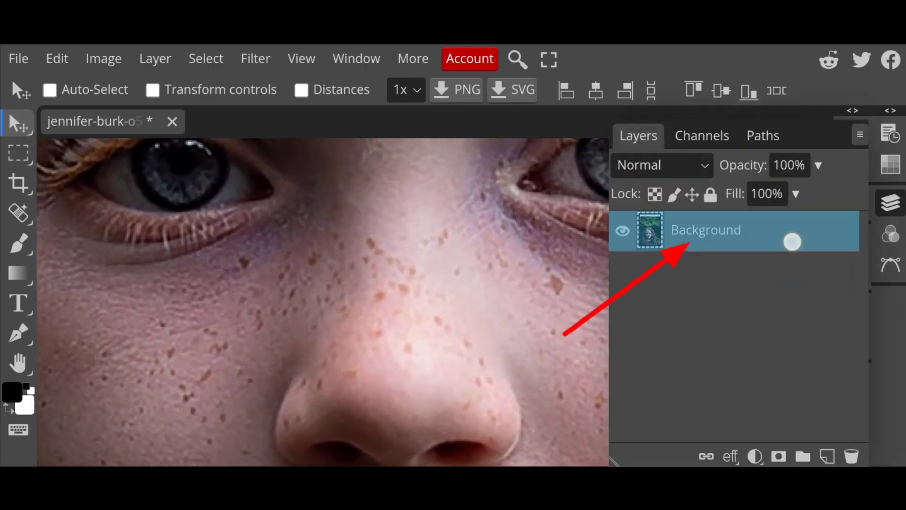
{"action": "left_click_drag", "start_coordinate": [793, 242], "coordinate": [828, 456]}
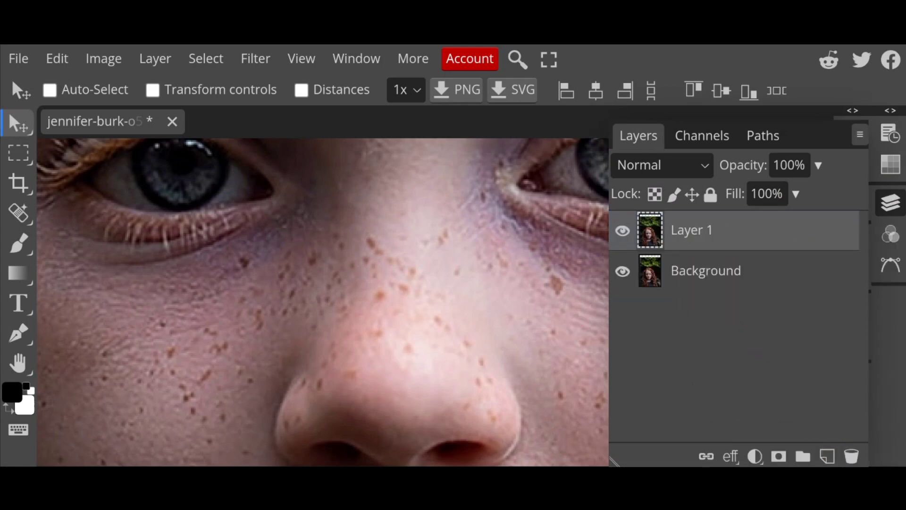
{"action": "left_click", "coordinate": [891, 203]}
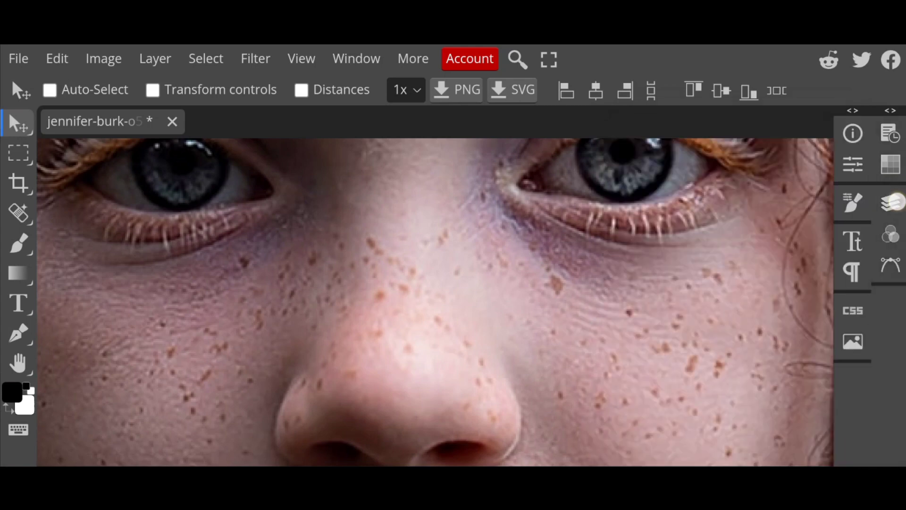
{"action": "left_click", "coordinate": [19, 213]}
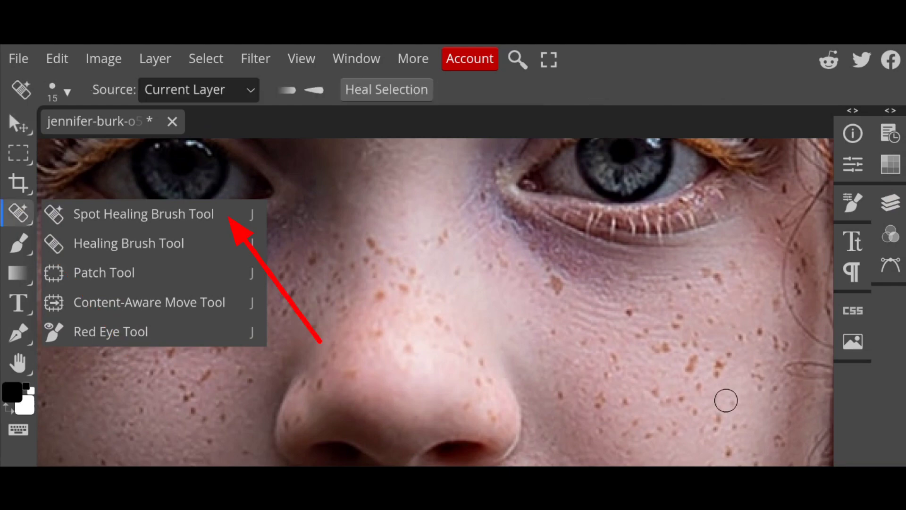
Spot-heal freckles on the left cheek, under the left eye and across the nose.
{"action": "left_click", "coordinate": [141, 216]}
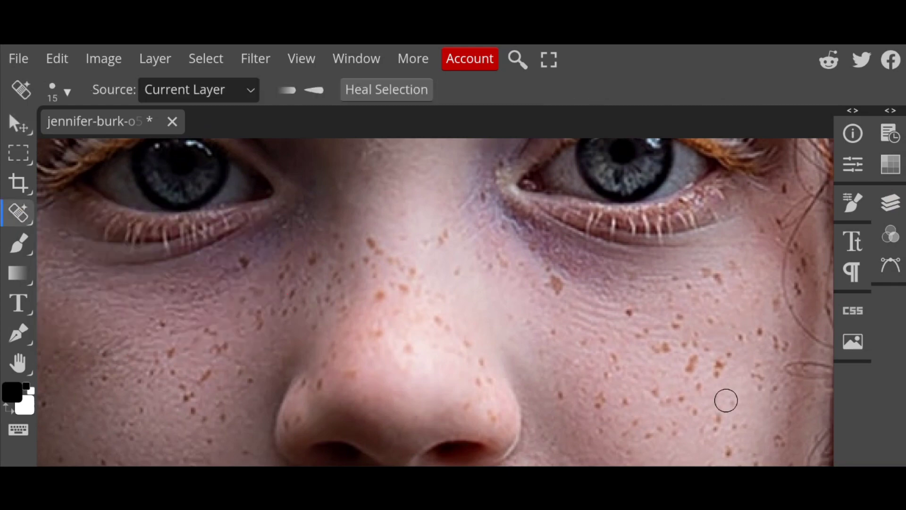
{"action": "scroll", "coordinate": [487, 293], "scroll_direction": "down", "scroll_amount": 5}
{"action": "scroll", "coordinate": [486, 293], "scroll_direction": "up", "scroll_amount": 4}
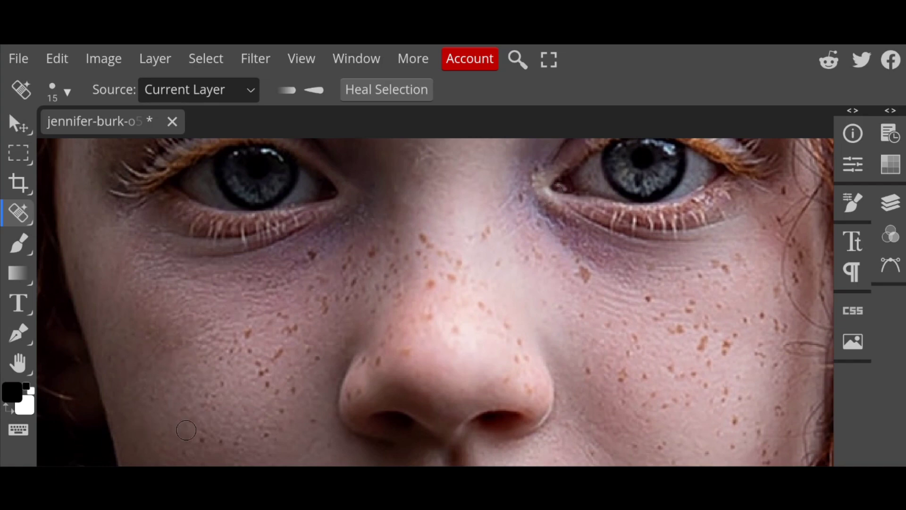
{"action": "left_click", "coordinate": [198, 408]}
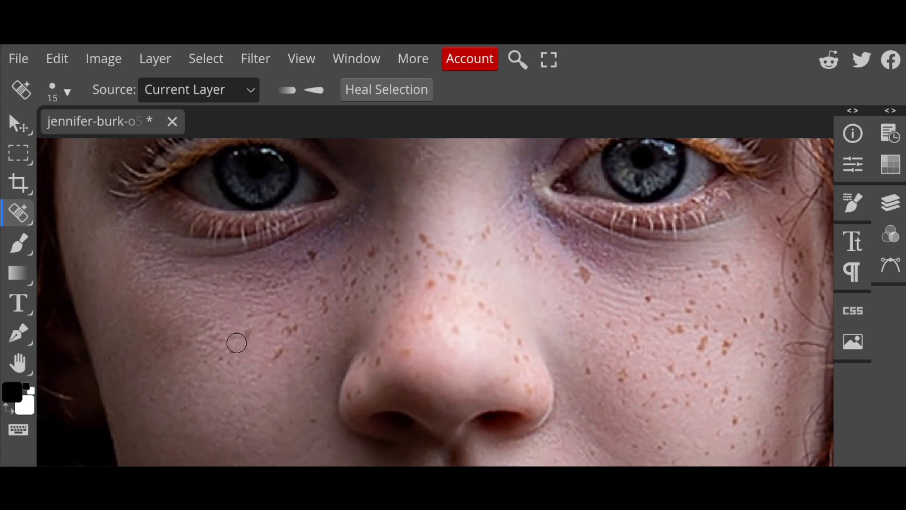
{"action": "left_click", "coordinate": [273, 354]}
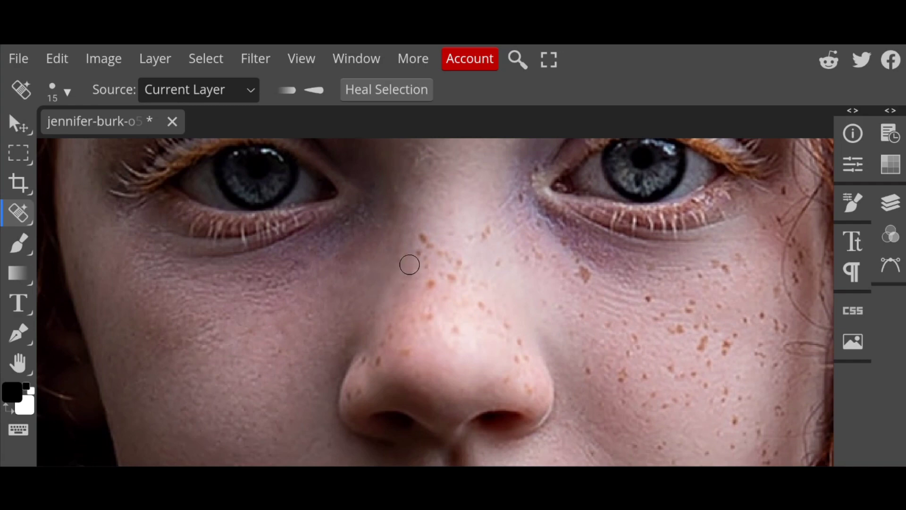
{"action": "left_click", "coordinate": [425, 240]}
{"action": "left_click", "coordinate": [252, 285]}
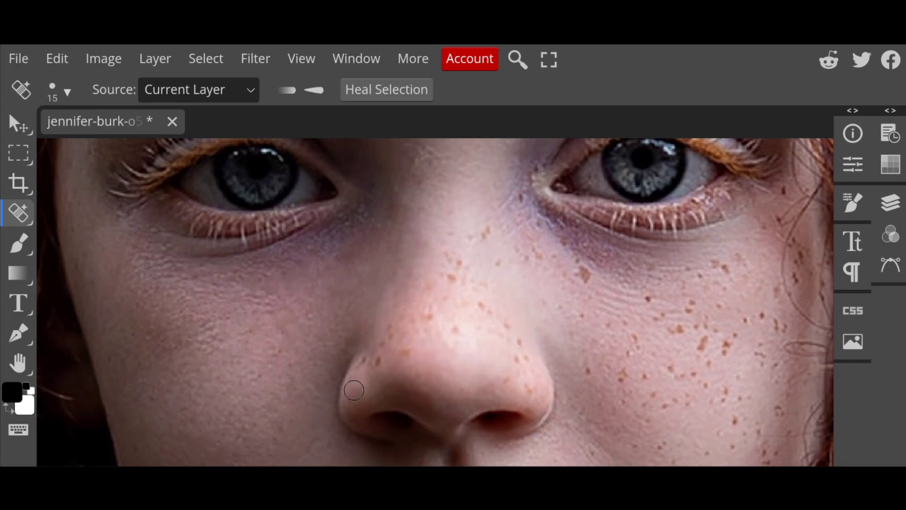
{"action": "left_click", "coordinate": [405, 356]}
{"action": "left_click", "coordinate": [446, 301]}
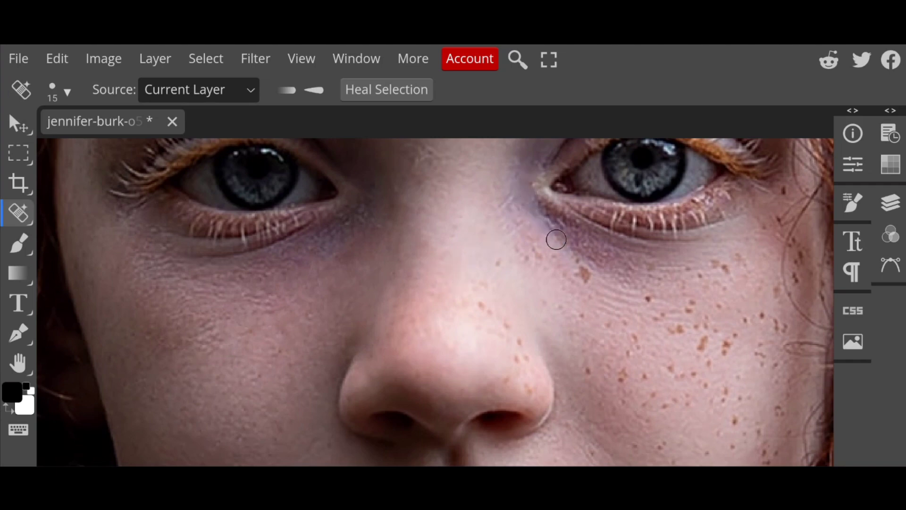
Heal freckles along the right side of the nose and below the right eye.
{"action": "left_click", "coordinate": [498, 260]}
{"action": "left_click", "coordinate": [510, 321]}
{"action": "left_click", "coordinate": [520, 340]}
{"action": "left_click", "coordinate": [524, 397]}
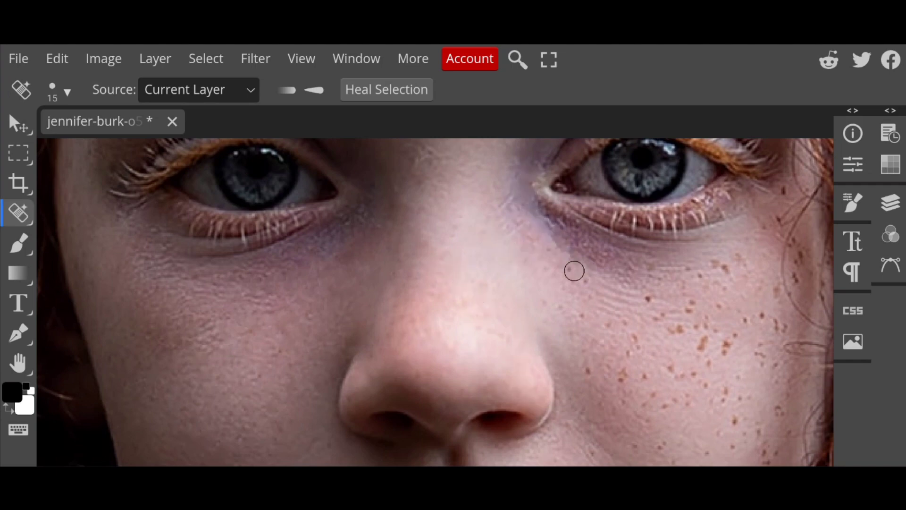
{"action": "left_click", "coordinate": [553, 307]}
Heal the freckles across the right cheek, including the reddish cluster and beside the eye.
{"action": "left_click", "coordinate": [636, 348]}
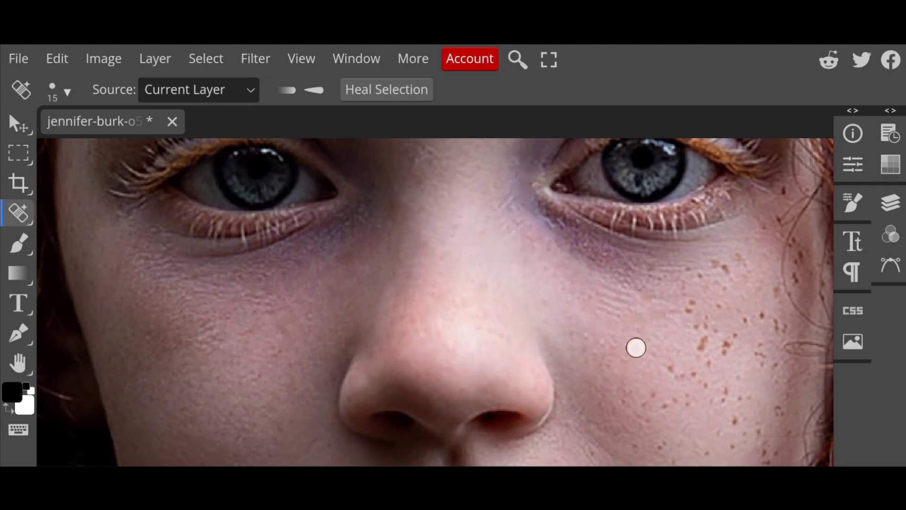
{"action": "left_click", "coordinate": [688, 302]}
{"action": "left_click", "coordinate": [727, 261]}
{"action": "left_click", "coordinate": [657, 389]}
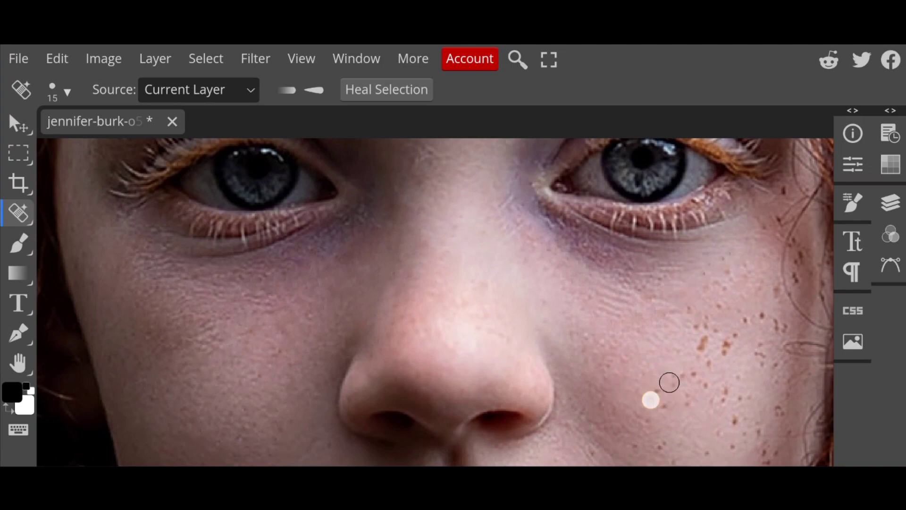
{"action": "left_click", "coordinate": [640, 452]}
{"action": "left_click", "coordinate": [704, 343]}
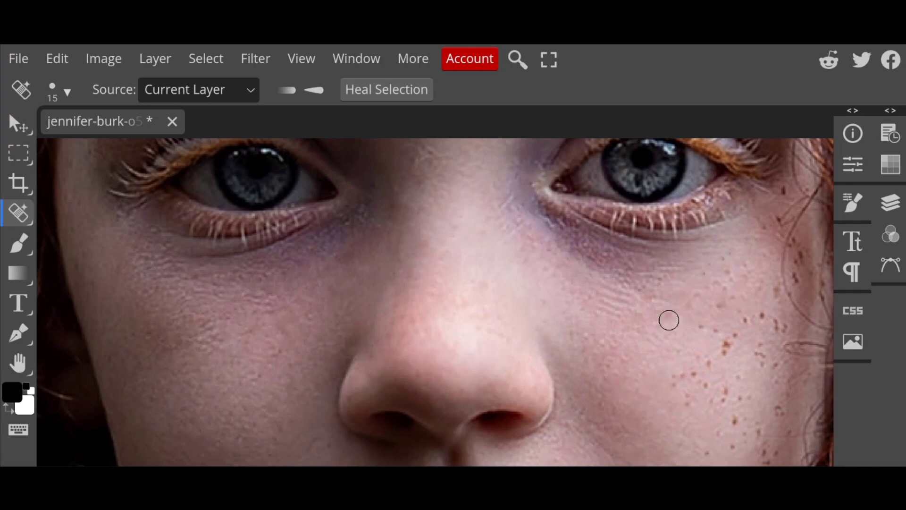
{"action": "left_click", "coordinate": [728, 346]}
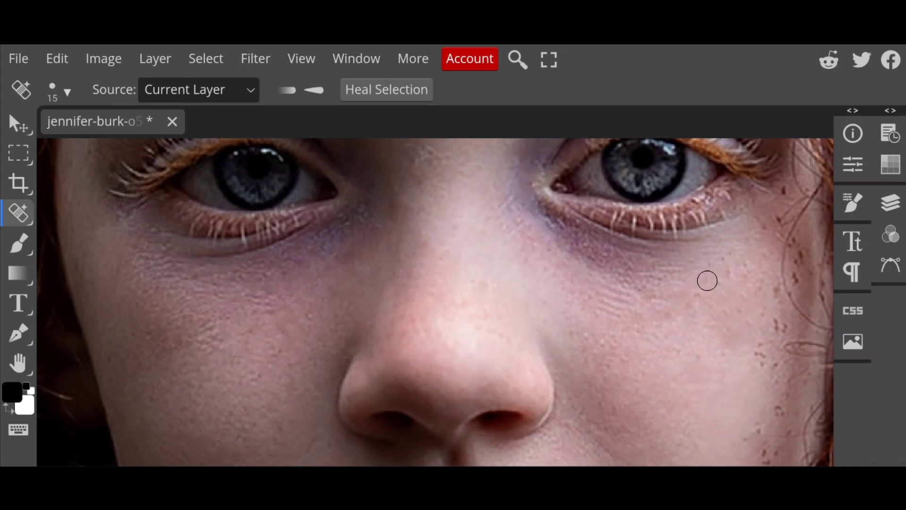
{"action": "left_click", "coordinate": [764, 356]}
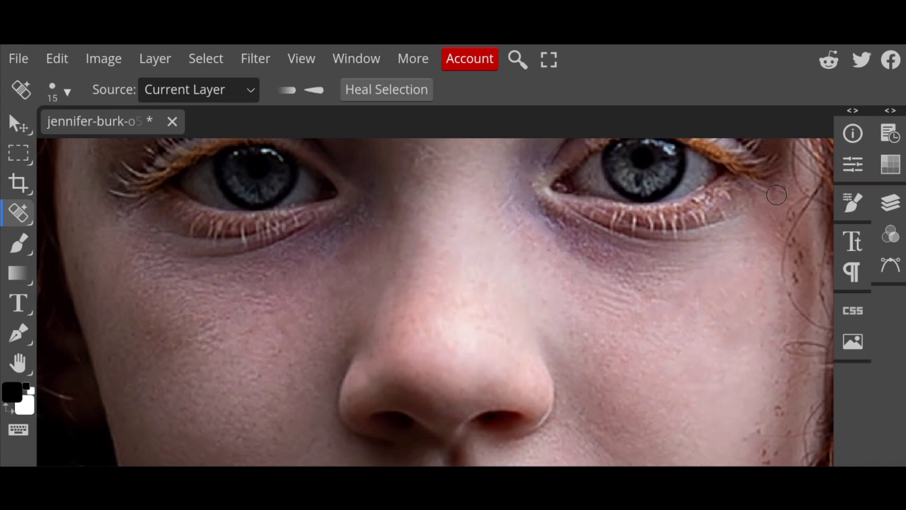
{"action": "left_click", "coordinate": [806, 246]}
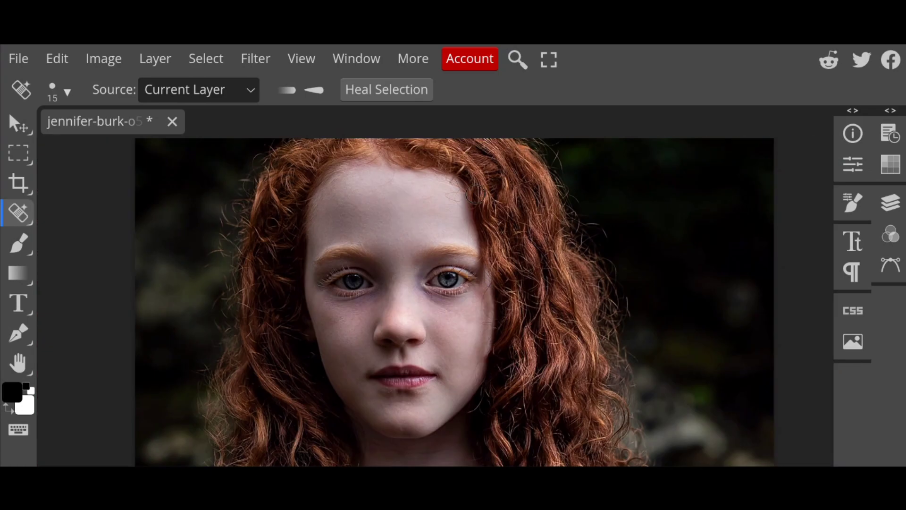
{"action": "scroll", "coordinate": [476, 194], "scroll_direction": "up", "scroll_amount": 5}
{"action": "scroll", "coordinate": [676, 247], "scroll_direction": "down", "scroll_amount": 2}
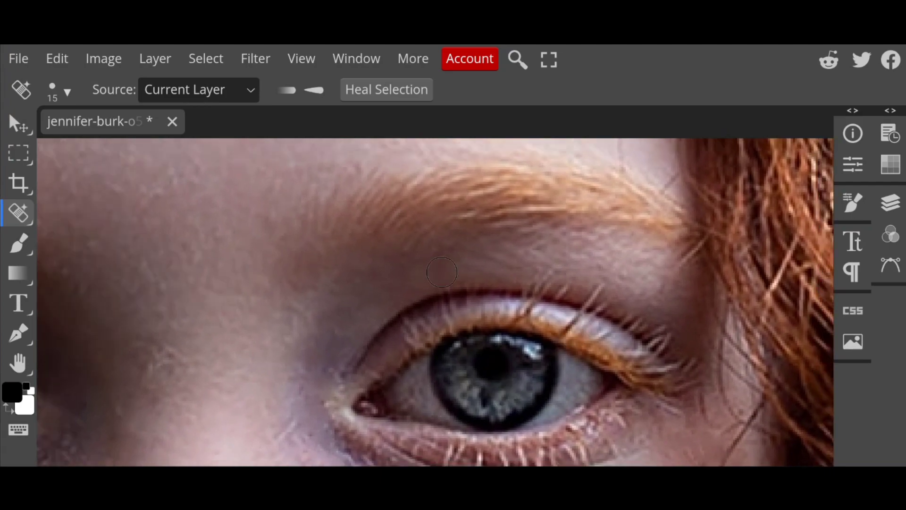
{"action": "scroll", "coordinate": [442, 272], "scroll_direction": "down", "scroll_amount": 5}
{"action": "scroll", "coordinate": [442, 272], "scroll_direction": "down", "scroll_amount": 1}
{"action": "scroll", "coordinate": [442, 272], "scroll_direction": "down", "scroll_amount": 2}
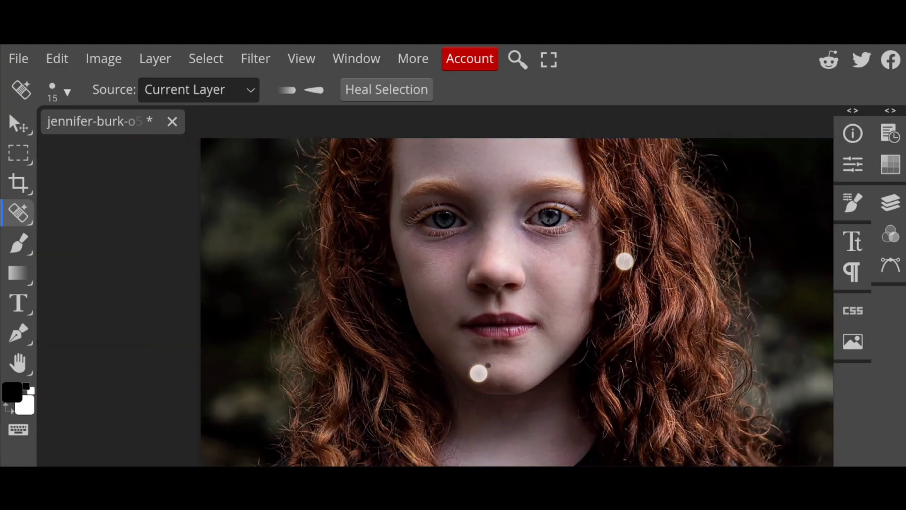
{"action": "scroll", "coordinate": [552, 317], "scroll_direction": "up", "scroll_amount": 2}
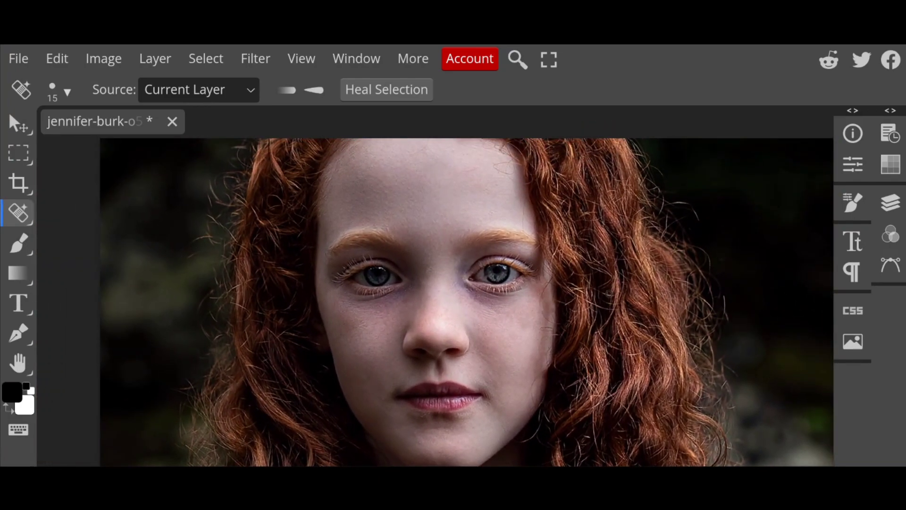
{"action": "left_click", "coordinate": [890, 204]}
{"action": "left_click", "coordinate": [623, 231]}
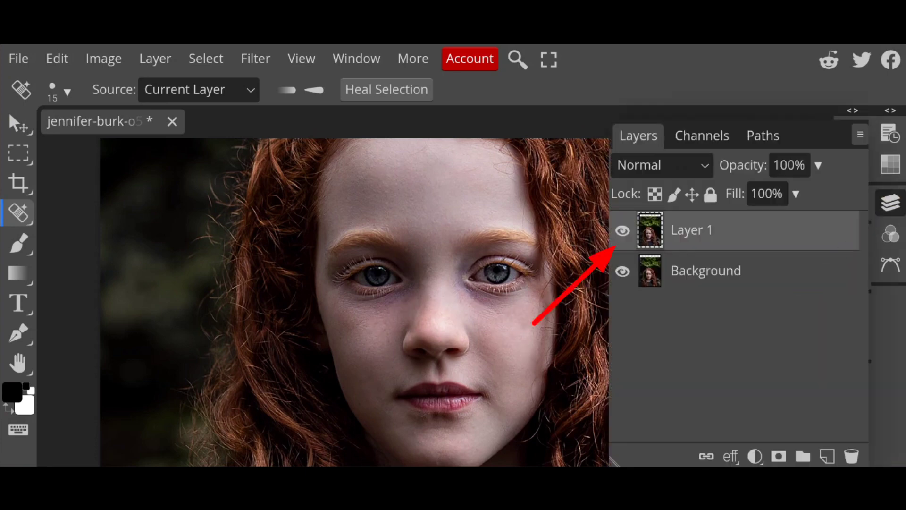
{"action": "left_click", "coordinate": [889, 203]}
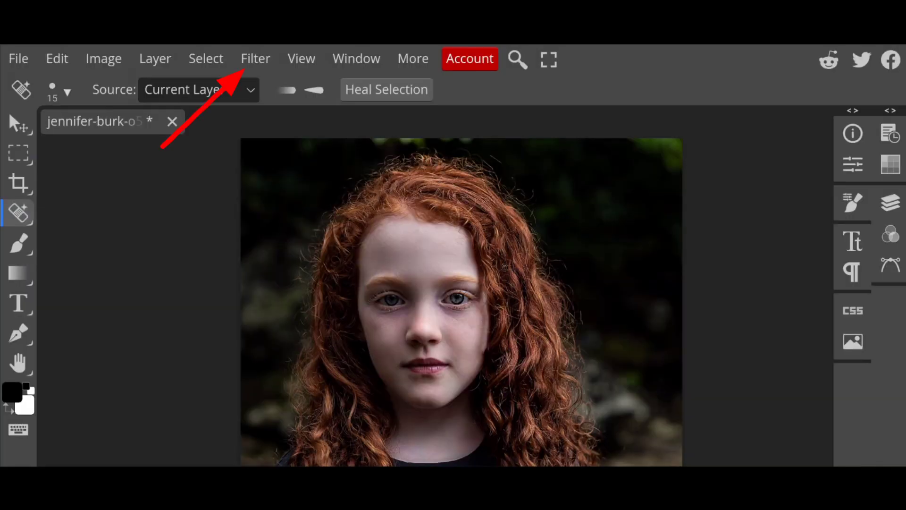
Open Box Blur and try a 4 px radius.
{"action": "left_click", "coordinate": [255, 59]}
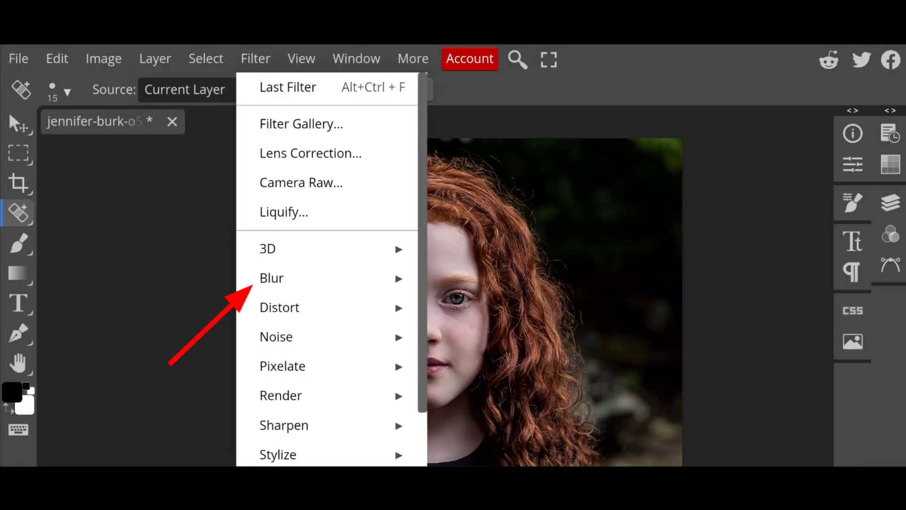
{"action": "left_click", "coordinate": [331, 281]}
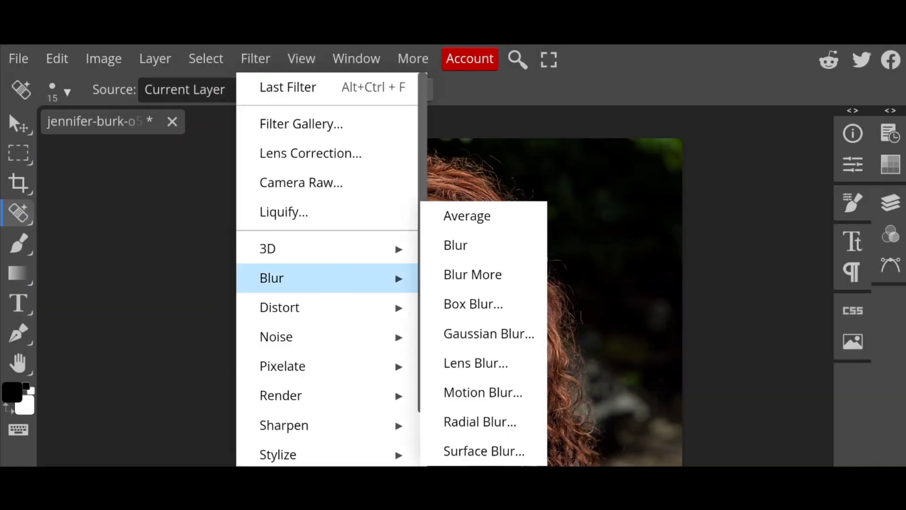
{"action": "left_click", "coordinate": [473, 304]}
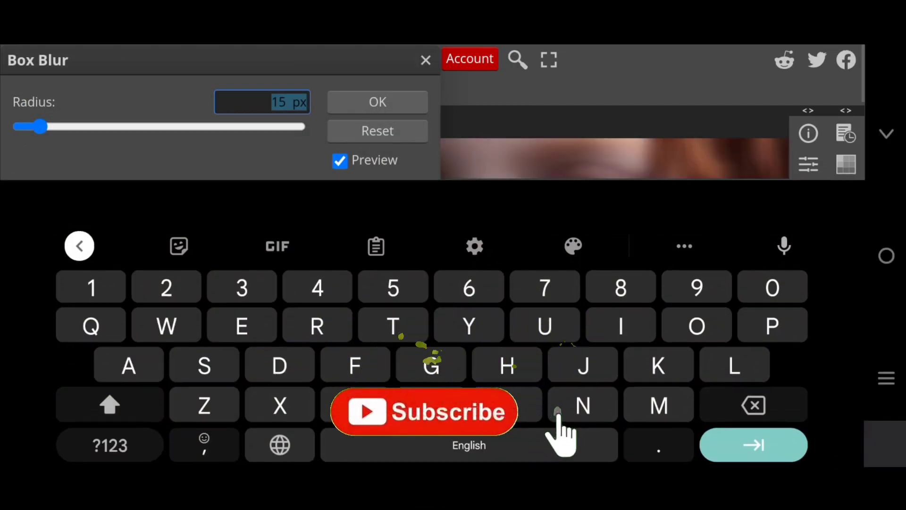
{"action": "key", "text": "Tab"}
{"action": "left_click", "coordinate": [37, 137]}
{"action": "mouse_move", "coordinate": [36, 137]}
{"action": "left_mouse_down"}
{"action": "mouse_move", "coordinate": [14, 146]}
{"action": "mouse_move", "coordinate": [24, 152]}
{"action": "left_mouse_up"}
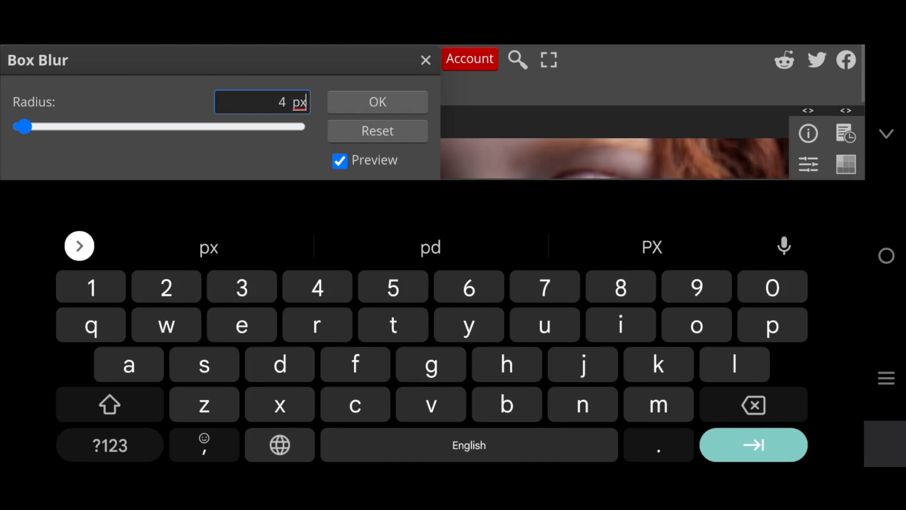
{"action": "key", "text": "Tab"}
{"action": "left_click", "coordinate": [506, 406]}
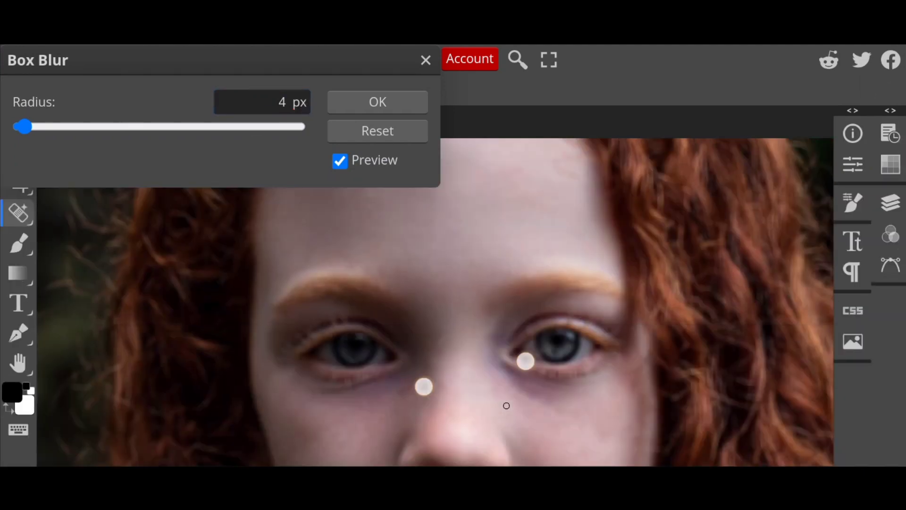
Zoom in on the skin and raise the Box Blur radius to 5 px.
{"action": "scroll", "coordinate": [472, 373], "scroll_direction": "up", "scroll_amount": 2}
{"action": "scroll", "coordinate": [472, 345], "scroll_direction": "up", "scroll_amount": 2}
{"action": "scroll", "coordinate": [465, 345], "scroll_direction": "up", "scroll_amount": 2}
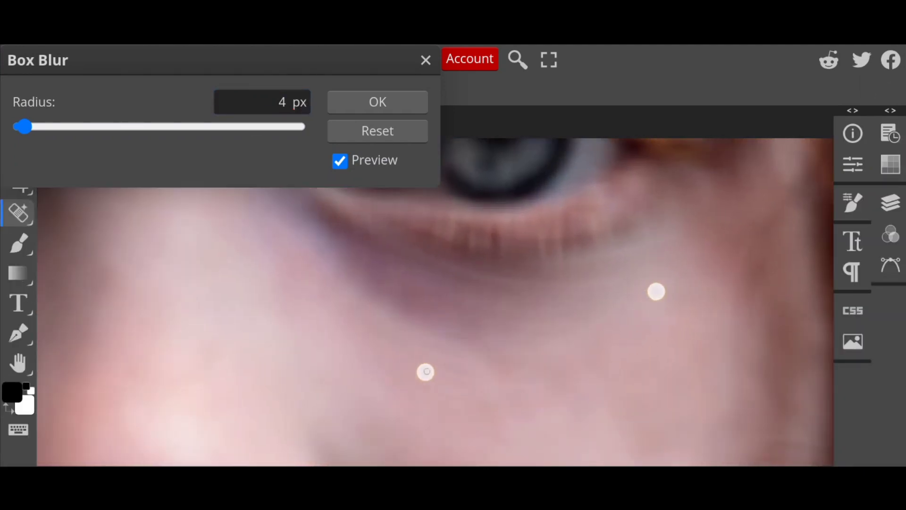
{"action": "scroll", "coordinate": [425, 372], "scroll_direction": "up", "scroll_amount": 2}
{"action": "mouse_move", "coordinate": [22, 126]}
{"action": "left_mouse_down"}
{"action": "mouse_move", "coordinate": [85, 127]}
{"action": "mouse_move", "coordinate": [26, 128]}
{"action": "left_mouse_up"}
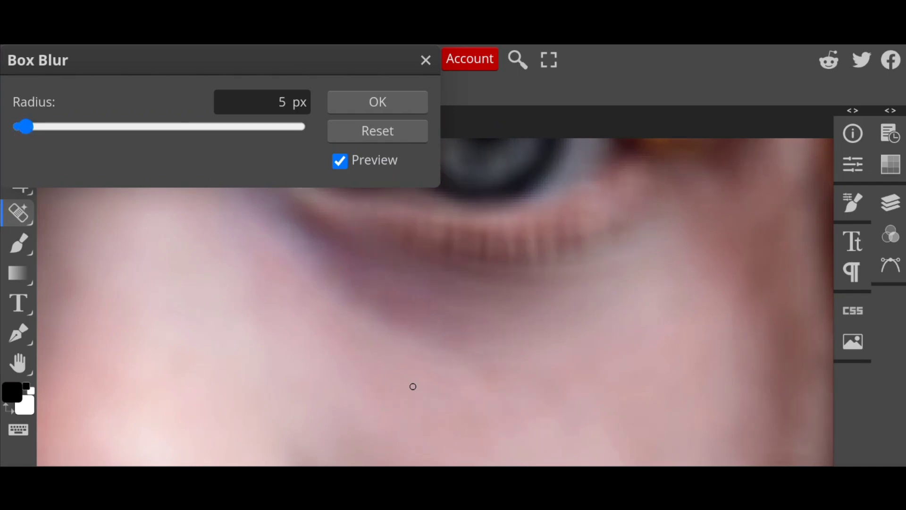
{"action": "scroll", "coordinate": [413, 387], "scroll_direction": "down", "scroll_amount": 5}
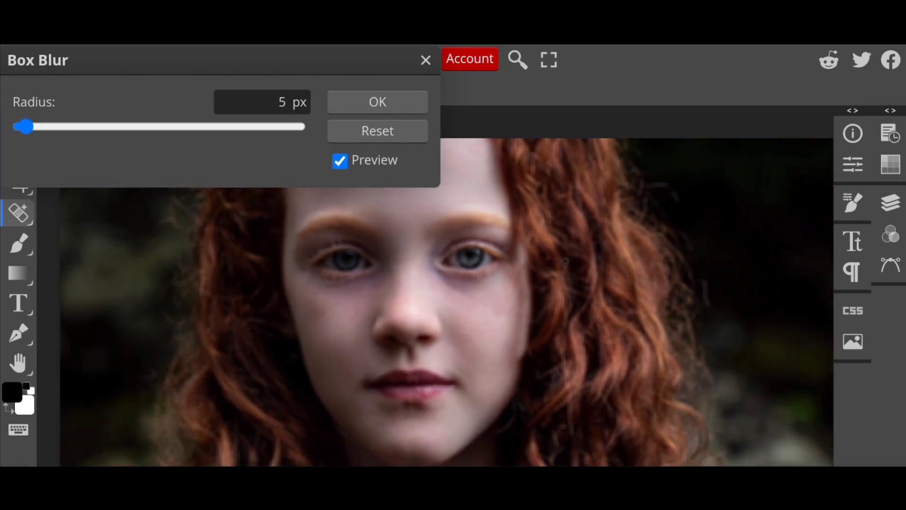
Apply the 5 px Box Blur and add a white layer mask to Layer 1.
{"action": "left_click", "coordinate": [368, 102]}
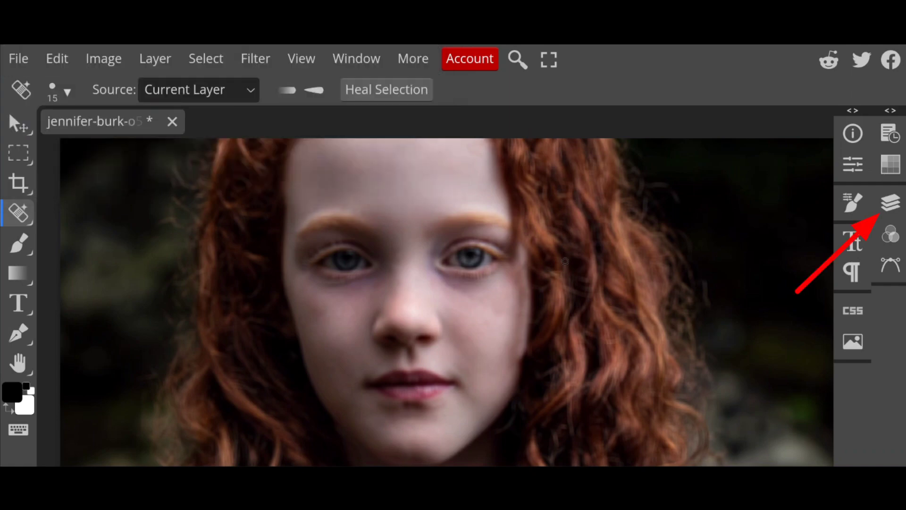
{"action": "key", "text": "F7"}
{"action": "left_click", "coordinate": [739, 235]}
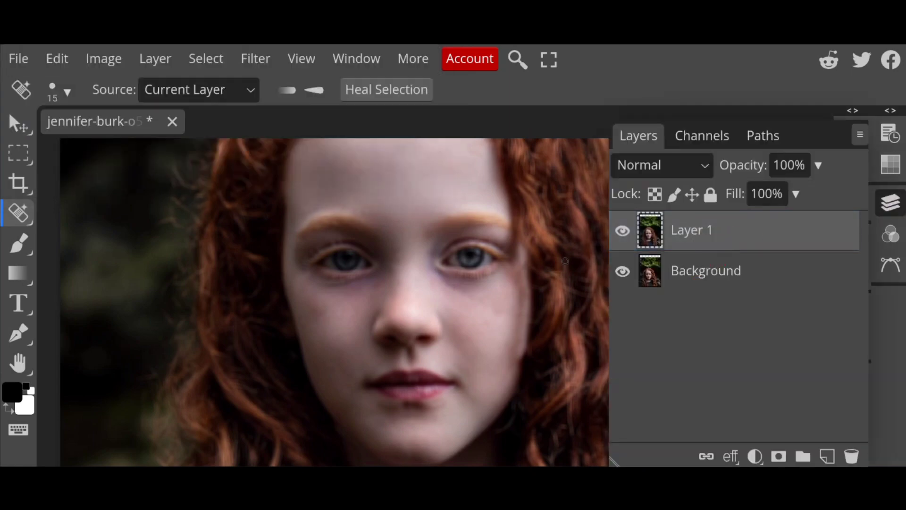
{"action": "left_click", "coordinate": [779, 455]}
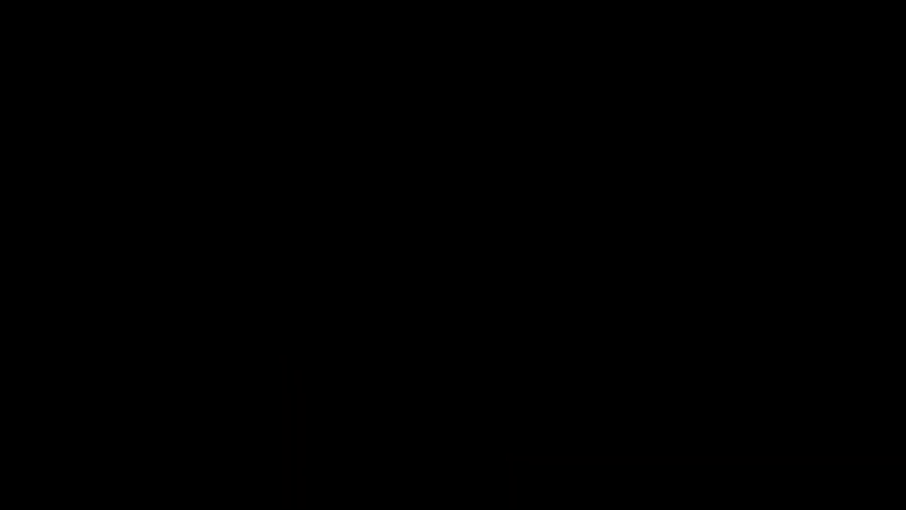
{"action": "key", "text": "F7"}
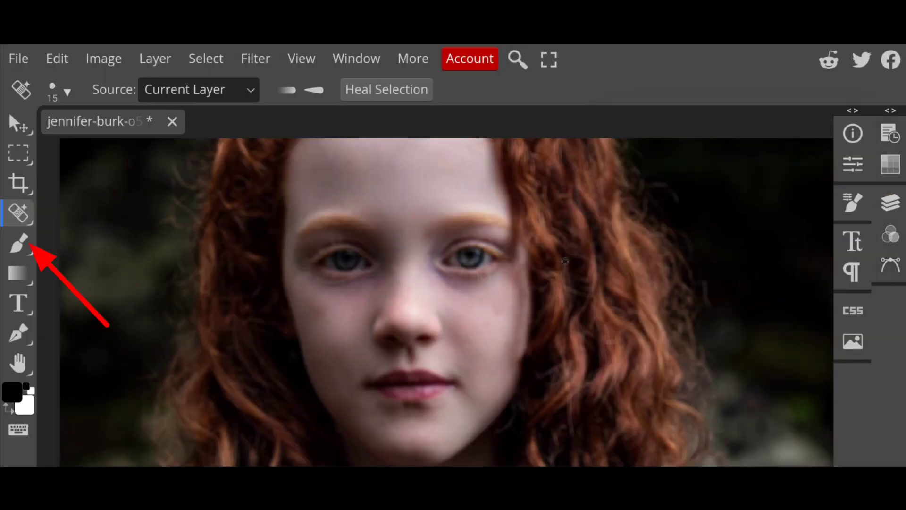
Set a 34 px soft brush and paint black on the mask over the eye.
{"action": "left_click", "coordinate": [19, 243]}
{"action": "left_click", "coordinate": [565, 261]}
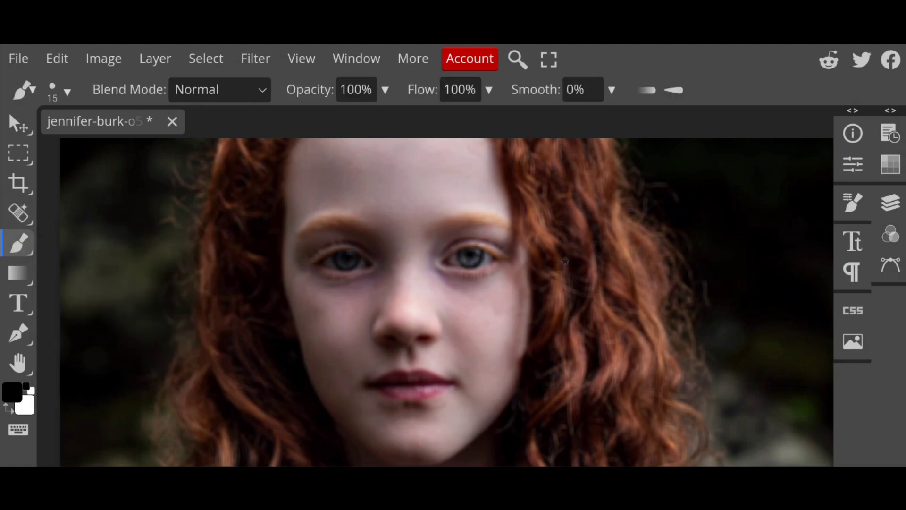
{"action": "scroll", "coordinate": [481, 271], "scroll_direction": "up", "scroll_amount": 4}
{"action": "scroll", "coordinate": [482, 270], "scroll_direction": "up", "scroll_amount": 2}
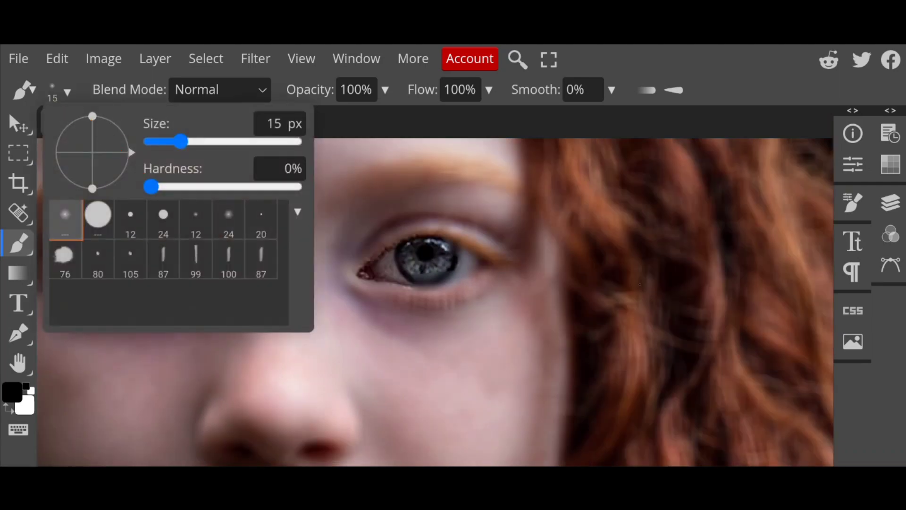
{"action": "left_click_drag", "start_coordinate": [180, 141], "coordinate": [203, 142]}
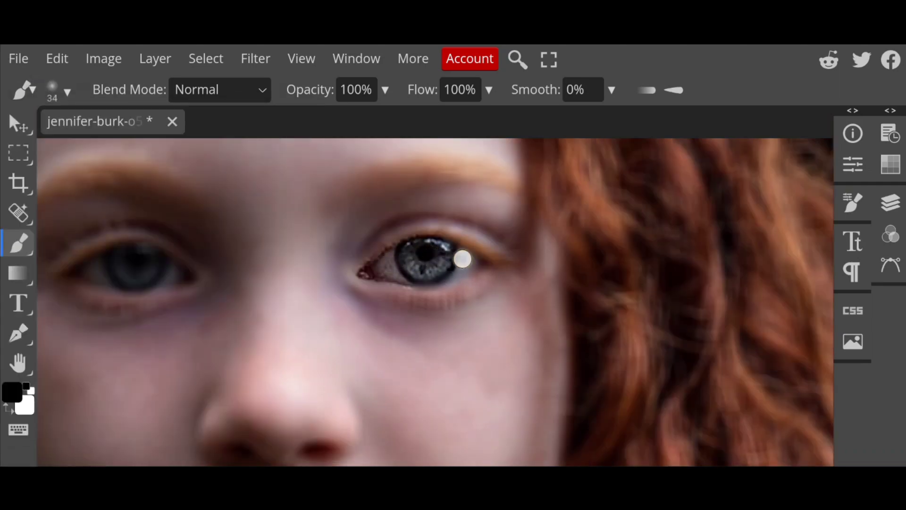
{"action": "mouse_move", "coordinate": [474, 263]}
{"action": "left_mouse_down"}
{"action": "mouse_move", "coordinate": [362, 276]}
{"action": "mouse_move", "coordinate": [390, 258]}
{"action": "left_mouse_up"}
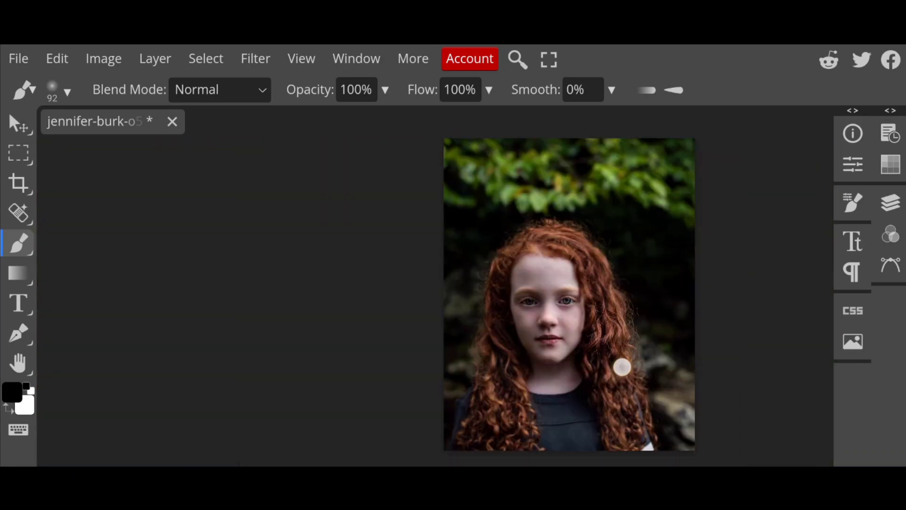
Enlarge the brush to 97 px and zoom around the curly hair.
{"action": "left_click", "coordinate": [67, 91]}
{"action": "left_click_drag", "start_coordinate": [210, 142], "coordinate": [213, 142]}
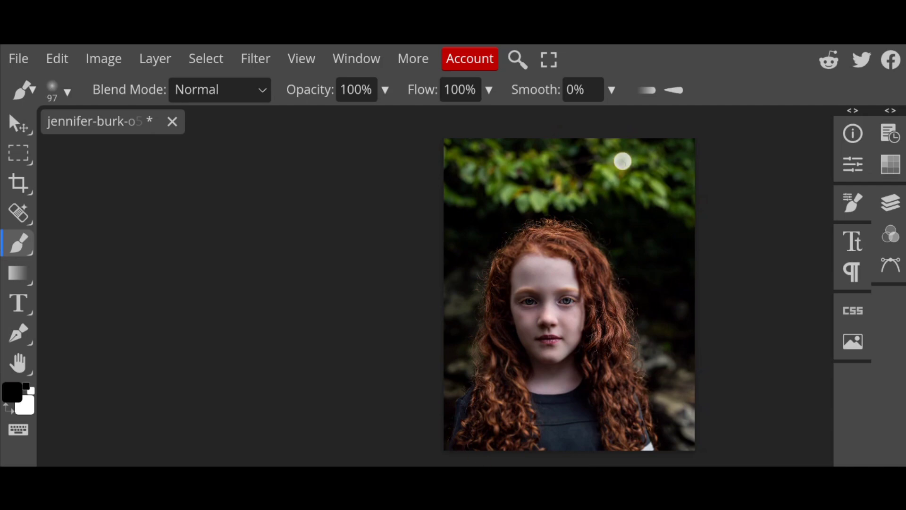
{"action": "scroll", "coordinate": [530, 283], "scroll_direction": "up", "scroll_amount": 2}
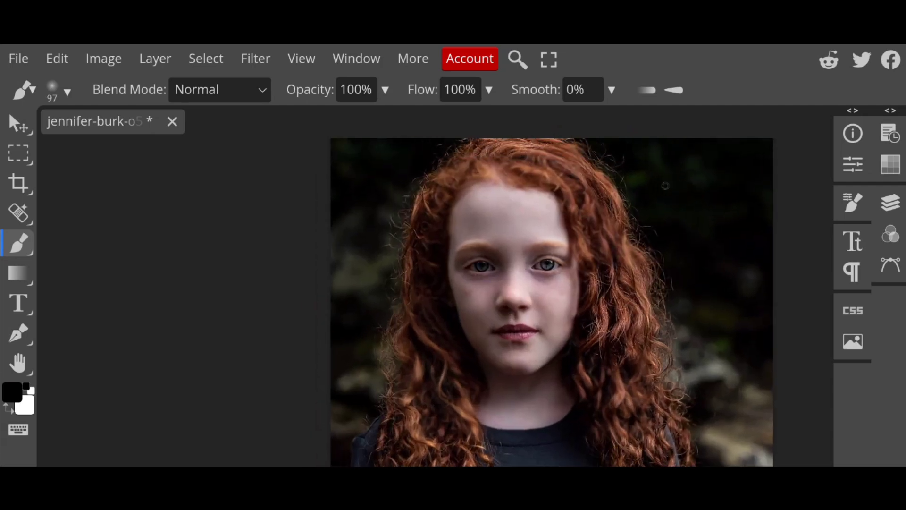
{"action": "scroll", "coordinate": [520, 236], "scroll_direction": "up", "scroll_amount": 3}
{"action": "scroll", "coordinate": [496, 226], "scroll_direction": "up", "scroll_amount": 3}
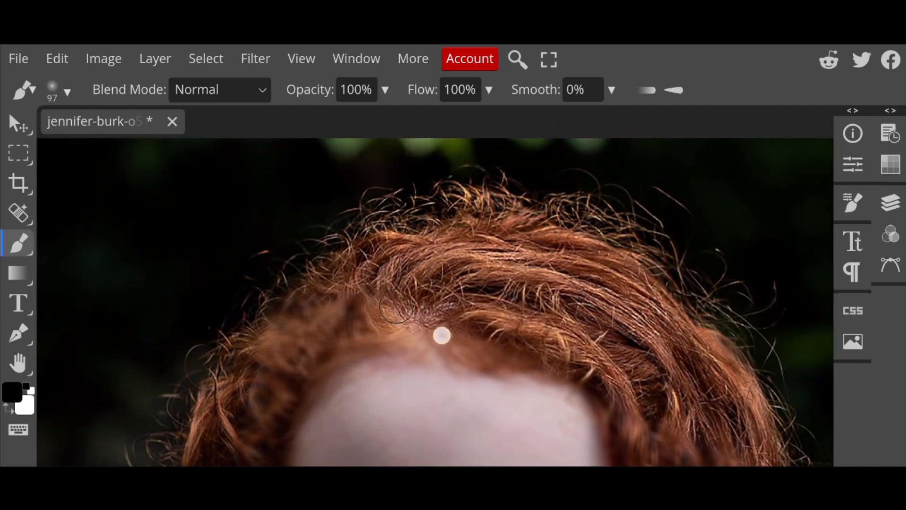
{"action": "scroll", "coordinate": [501, 236], "scroll_direction": "up", "scroll_amount": 2}
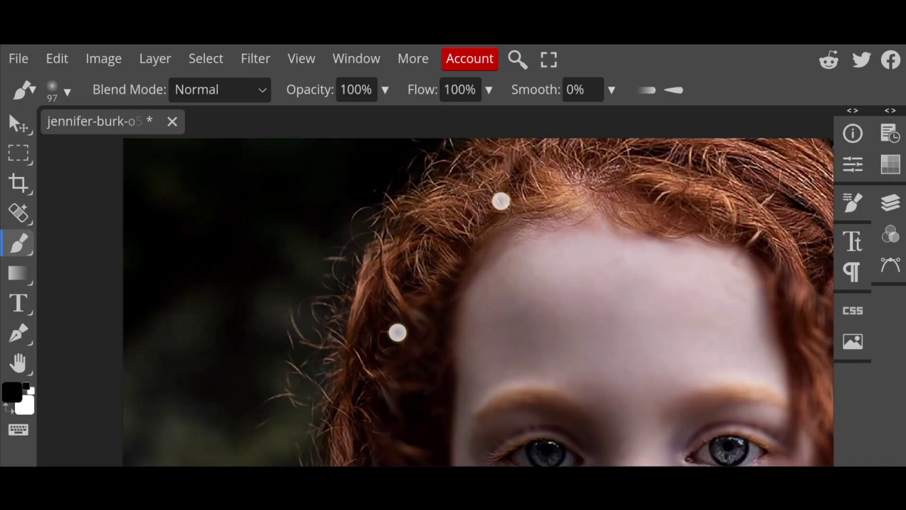
{"action": "scroll", "coordinate": [425, 284], "scroll_direction": "up", "scroll_amount": 2}
{"action": "scroll", "coordinate": [341, 368], "scroll_direction": "down", "scroll_amount": 3}
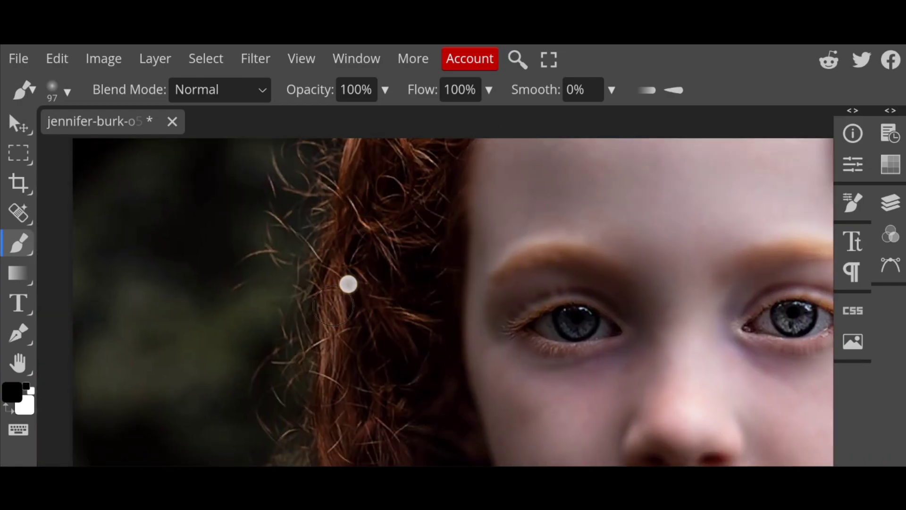
{"action": "scroll", "coordinate": [348, 283], "scroll_direction": "down", "scroll_amount": 3}
{"action": "scroll", "coordinate": [377, 203], "scroll_direction": "down", "scroll_amount": 3}
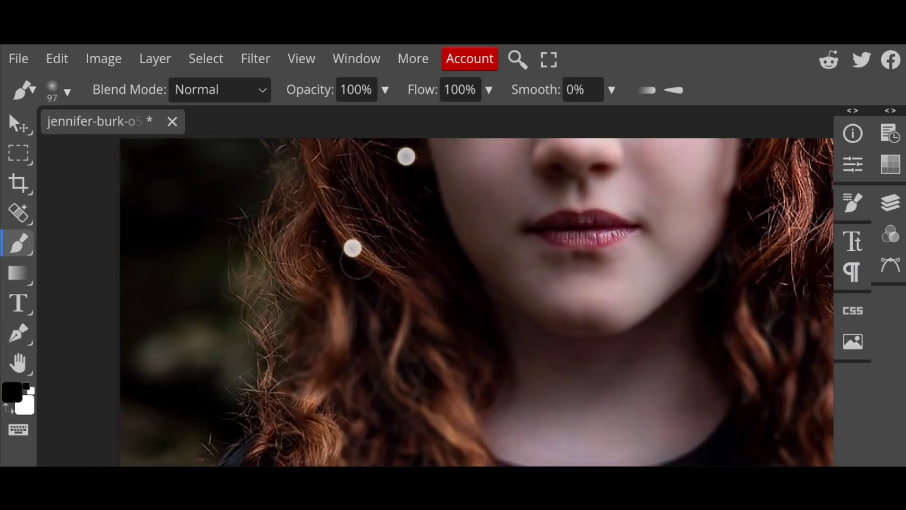
{"action": "scroll", "coordinate": [298, 331], "scroll_direction": "down", "scroll_amount": 2}
{"action": "scroll", "coordinate": [546, 437], "scroll_direction": "down", "scroll_amount": 3}
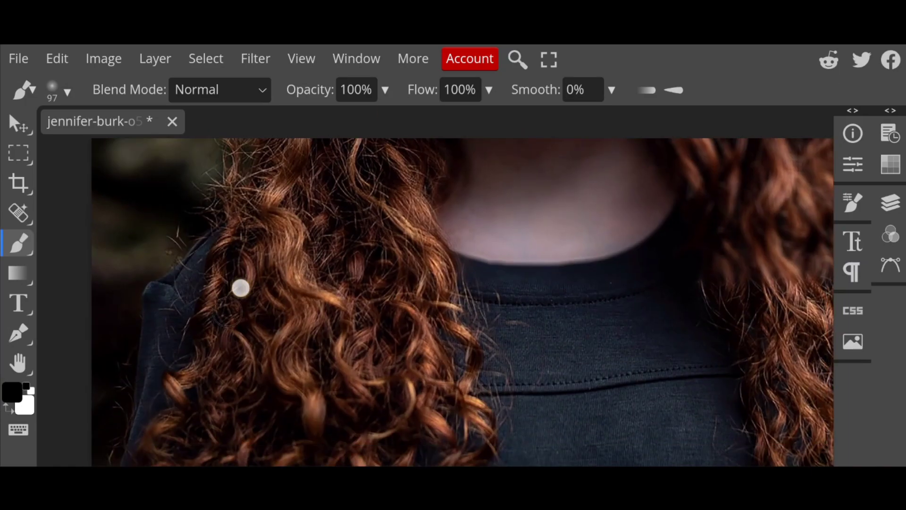
{"action": "scroll", "coordinate": [468, 257], "scroll_direction": "down", "scroll_amount": 3}
Toggle between Move (V) and Brush (B) while navigating the hair to paint on the mask.
{"action": "scroll", "coordinate": [575, 299], "scroll_direction": "up", "scroll_amount": 5}
{"action": "scroll", "coordinate": [567, 437], "scroll_direction": "down", "scroll_amount": 3}
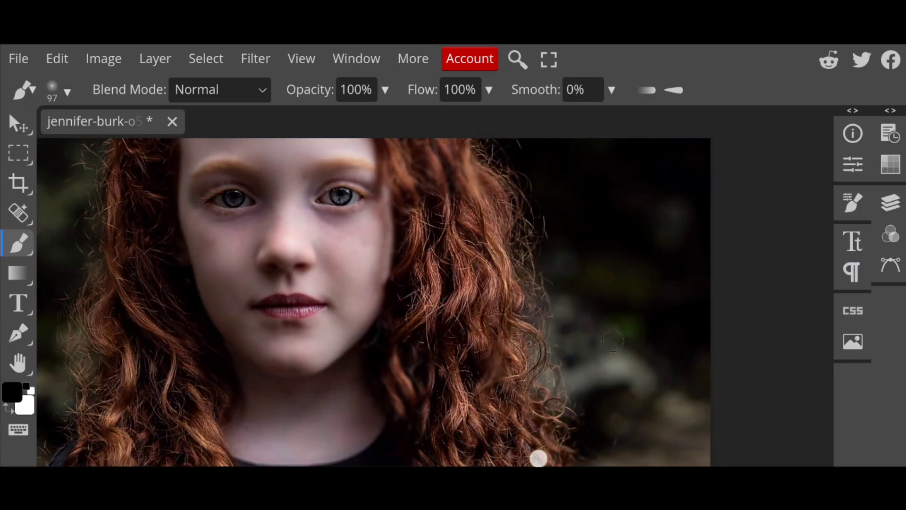
{"action": "scroll", "coordinate": [550, 236], "scroll_direction": "up", "scroll_amount": 2}
{"action": "scroll", "coordinate": [505, 349], "scroll_direction": "down", "scroll_amount": 3}
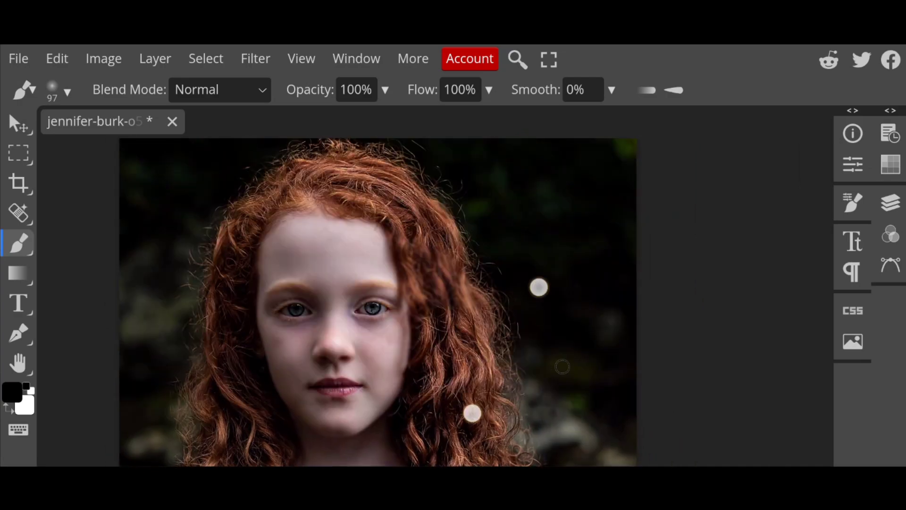
{"action": "scroll", "coordinate": [545, 288], "scroll_direction": "up", "scroll_amount": 4}
{"action": "scroll", "coordinate": [413, 265], "scroll_direction": "down", "scroll_amount": 2}
{"action": "scroll", "coordinate": [452, 298], "scroll_direction": "down", "scroll_amount": 2}
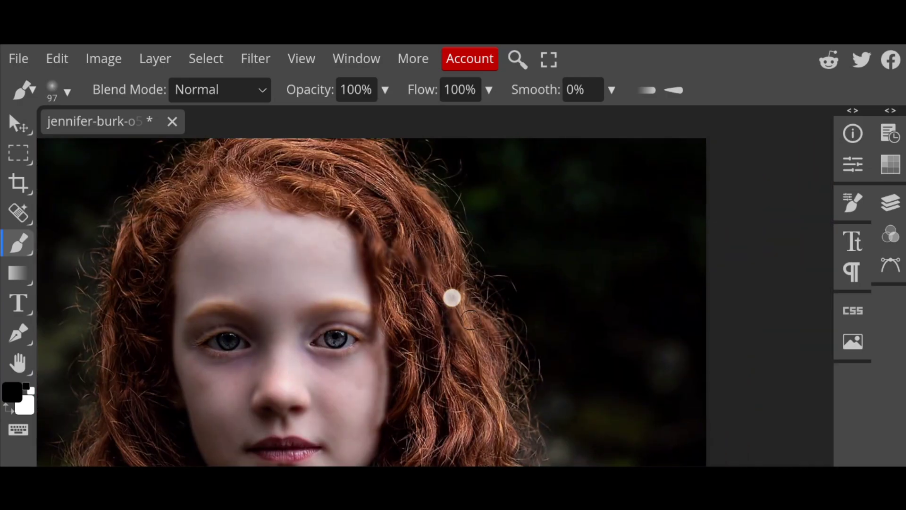
{"action": "key", "text": "v"}
{"action": "scroll", "coordinate": [750, 293], "scroll_direction": "down", "scroll_amount": 3}
{"action": "scroll", "coordinate": [701, 260], "scroll_direction": "up", "scroll_amount": 4}
{"action": "scroll", "coordinate": [698, 387], "scroll_direction": "up", "scroll_amount": 1}
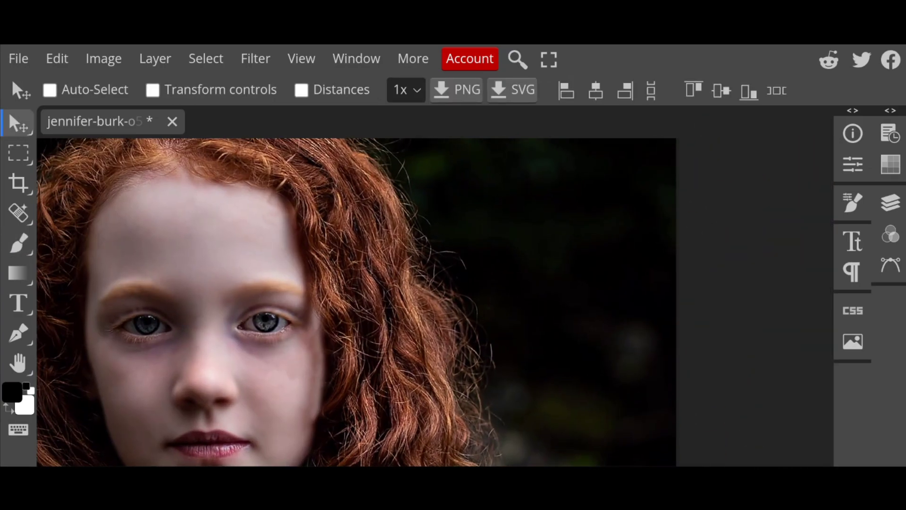
{"action": "key", "text": "b"}
{"action": "scroll", "coordinate": [613, 387], "scroll_direction": "left", "scroll_amount": 5}
{"action": "scroll", "coordinate": [609, 415], "scroll_direction": "left", "scroll_amount": 5}
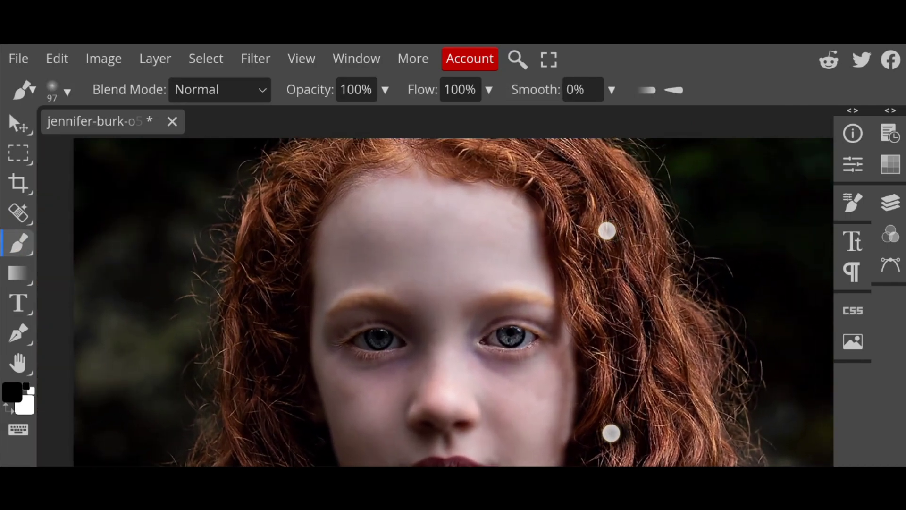
{"action": "scroll", "coordinate": [607, 439], "scroll_direction": "up", "scroll_amount": 1}
{"action": "scroll", "coordinate": [373, 443], "scroll_direction": "up", "scroll_amount": 2}
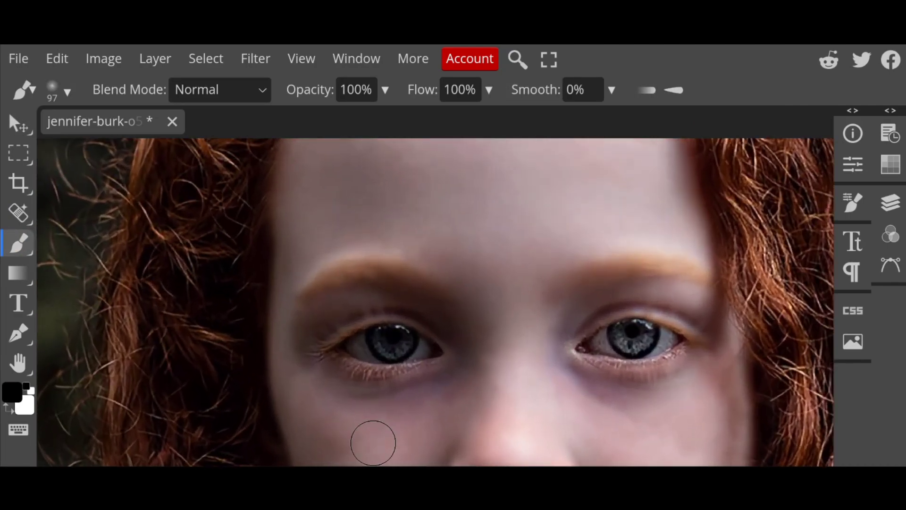
Shrink the brush to 32 px and paint the left eyebrow back to sharp detail.
{"action": "left_click", "coordinate": [67, 91]}
{"action": "mouse_move", "coordinate": [210, 141]}
{"action": "left_mouse_down"}
{"action": "mouse_move", "coordinate": [178, 141]}
{"action": "mouse_move", "coordinate": [191, 142]}
{"action": "left_mouse_up"}
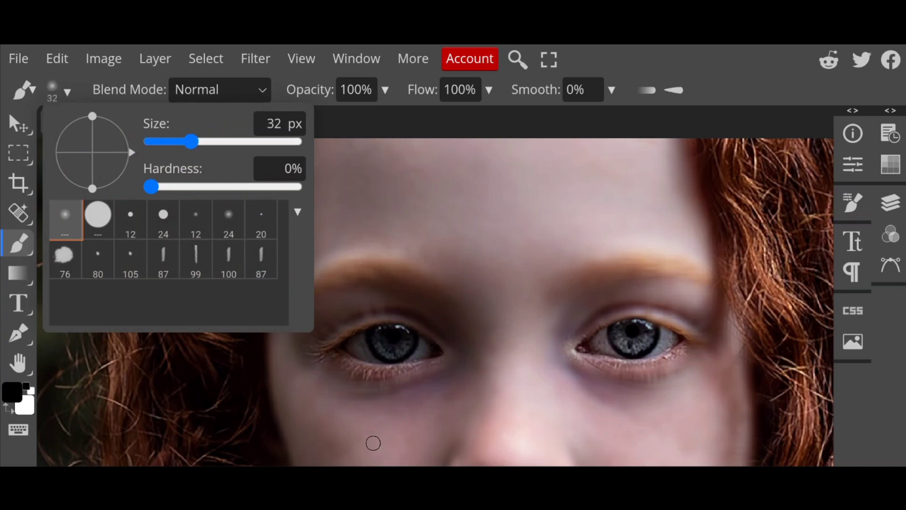
{"action": "left_click", "coordinate": [373, 442]}
{"action": "scroll", "coordinate": [372, 274], "scroll_direction": "up", "scroll_amount": 5}
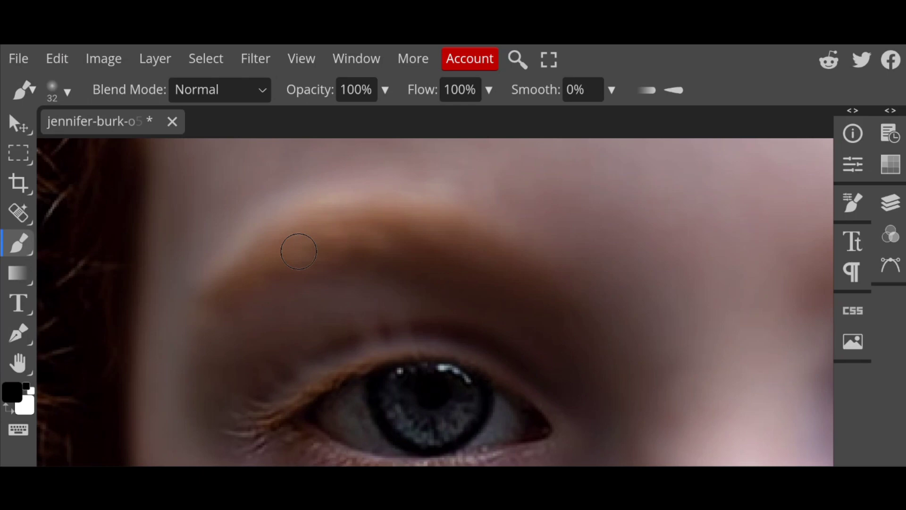
{"action": "mouse_move", "coordinate": [299, 252]}
{"action": "left_mouse_down"}
{"action": "mouse_move", "coordinate": [267, 257]}
{"action": "mouse_move", "coordinate": [210, 306]}
{"action": "left_mouse_up"}
{"action": "mouse_move", "coordinate": [362, 251]}
{"action": "left_mouse_down"}
{"action": "mouse_move", "coordinate": [405, 233]}
{"action": "mouse_move", "coordinate": [389, 214]}
{"action": "mouse_move", "coordinate": [473, 251]}
{"action": "mouse_move", "coordinate": [510, 246]}
{"action": "left_mouse_up"}
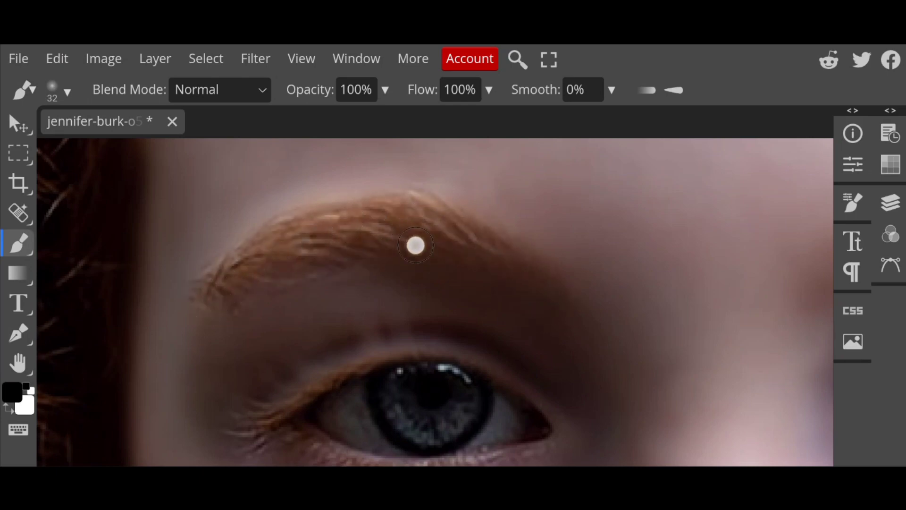
Restore sharp strands across the right eyebrow on the mask.
{"action": "scroll", "coordinate": [572, 311], "scroll_direction": "down", "scroll_amount": 5}
{"action": "scroll", "coordinate": [552, 285], "scroll_direction": "up", "scroll_amount": 10}
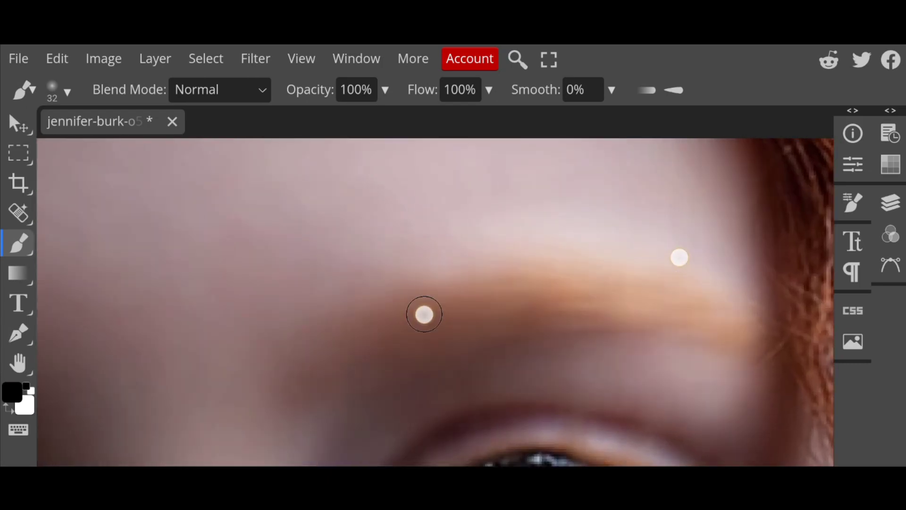
{"action": "left_click_drag", "start_coordinate": [425, 321], "coordinate": [486, 283]}
{"action": "left_click_drag", "start_coordinate": [401, 336], "coordinate": [560, 299]}
{"action": "mouse_move", "coordinate": [412, 317]}
{"action": "left_mouse_down"}
{"action": "mouse_move", "coordinate": [610, 294]}
{"action": "mouse_move", "coordinate": [760, 347]}
{"action": "left_mouse_up"}
Restore sharp lashes on the right upper eyelid.
{"action": "scroll", "coordinate": [388, 376], "scroll_direction": "down", "scroll_amount": 5}
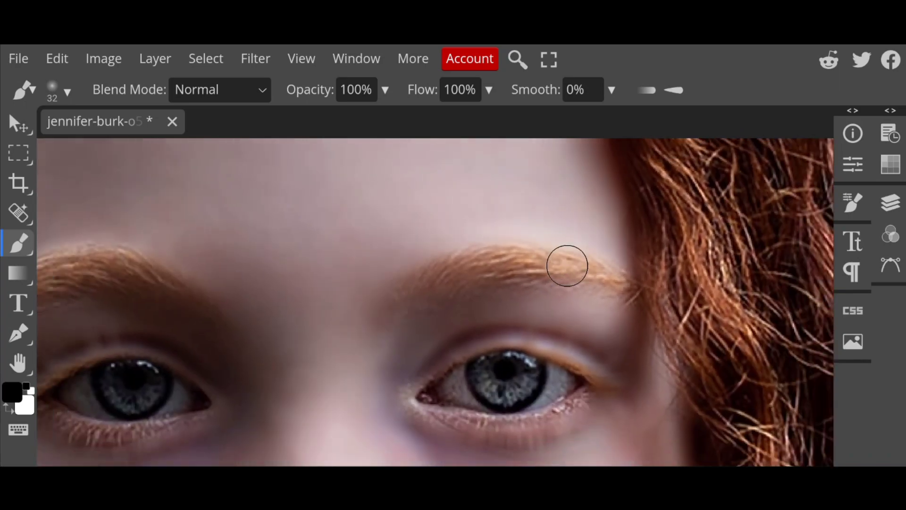
{"action": "left_click_drag", "start_coordinate": [547, 353], "coordinate": [559, 339]}
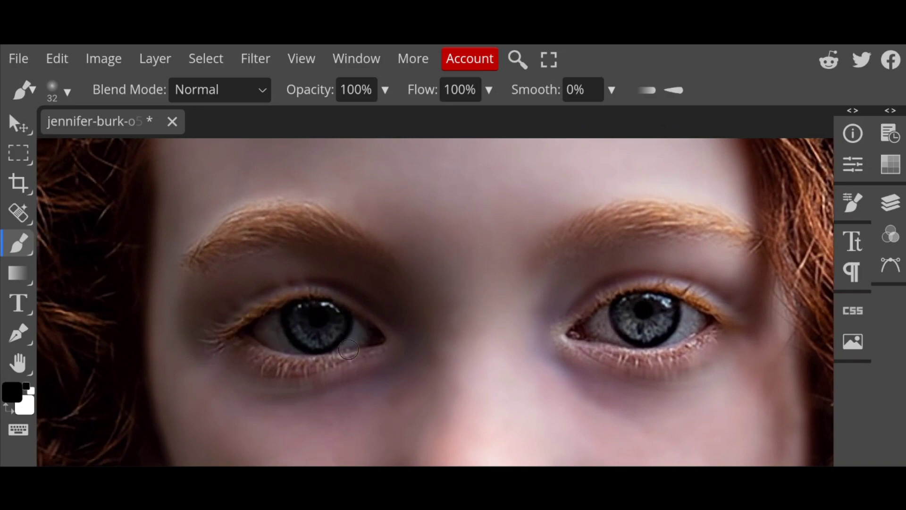
{"action": "scroll", "coordinate": [348, 349], "scroll_direction": "down", "scroll_amount": 5}
{"action": "scroll", "coordinate": [508, 307], "scroll_direction": "down", "scroll_amount": 1}
{"action": "scroll", "coordinate": [638, 353], "scroll_direction": "down", "scroll_amount": 2}
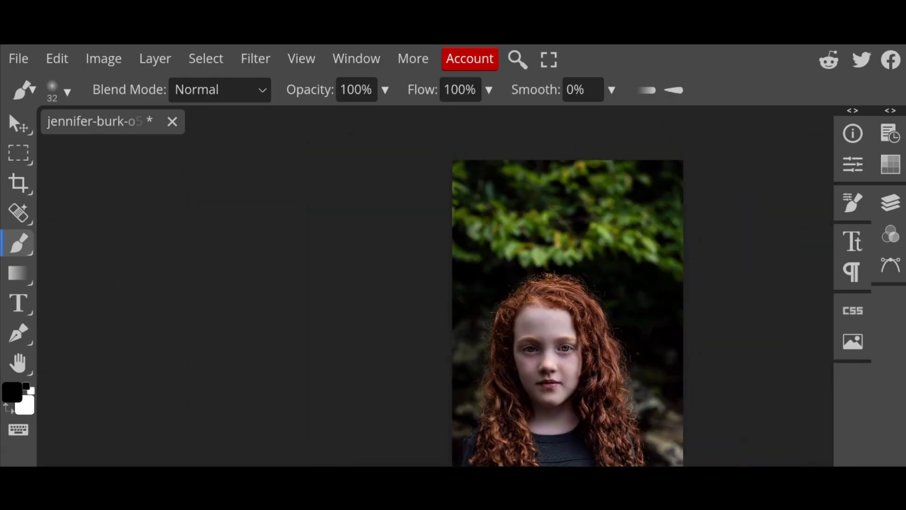
{"action": "scroll", "coordinate": [638, 354], "scroll_direction": "up", "scroll_amount": 3}
{"action": "scroll", "coordinate": [816, 372], "scroll_direction": "up", "scroll_amount": 2}
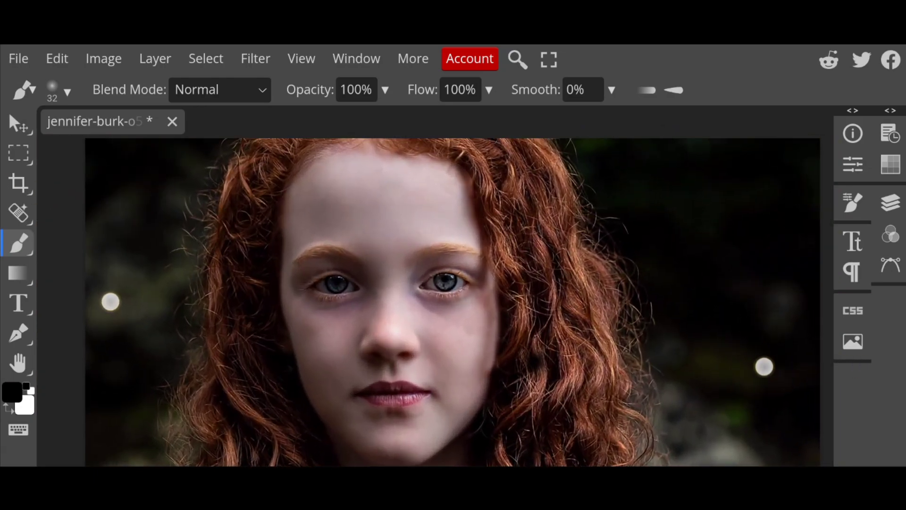
{"action": "scroll", "coordinate": [763, 367], "scroll_direction": "up", "scroll_amount": 2}
{"action": "left_click", "coordinate": [891, 202]}
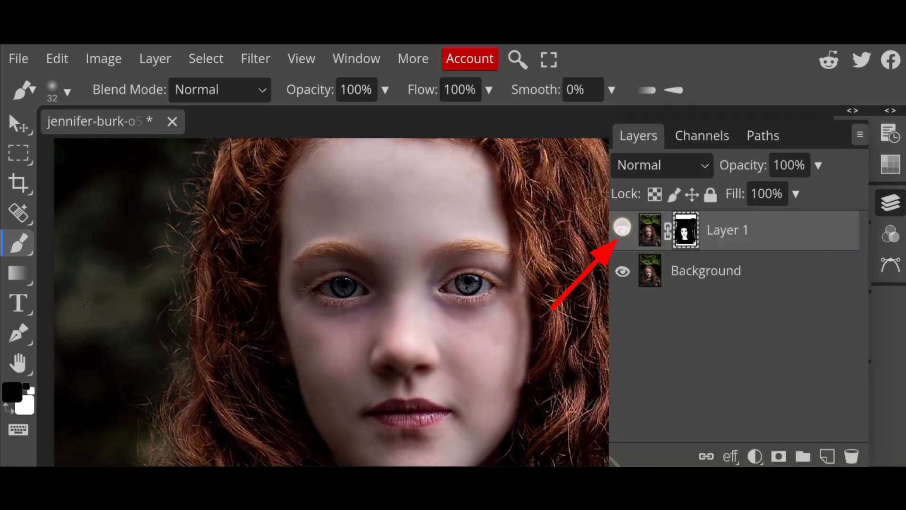
{"action": "left_click", "coordinate": [623, 231]}
{"action": "left_click", "coordinate": [622, 230]}
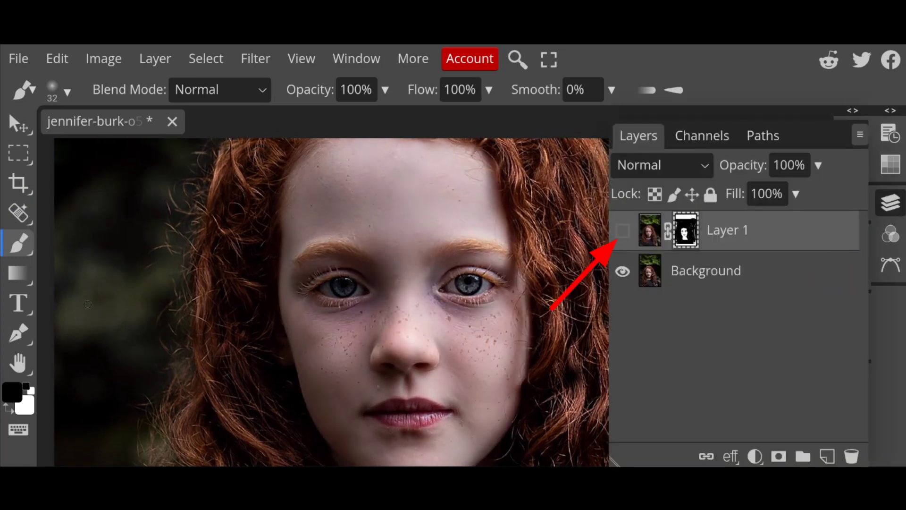
{"action": "left_click", "coordinate": [623, 230]}
{"action": "left_click", "coordinate": [622, 231]}
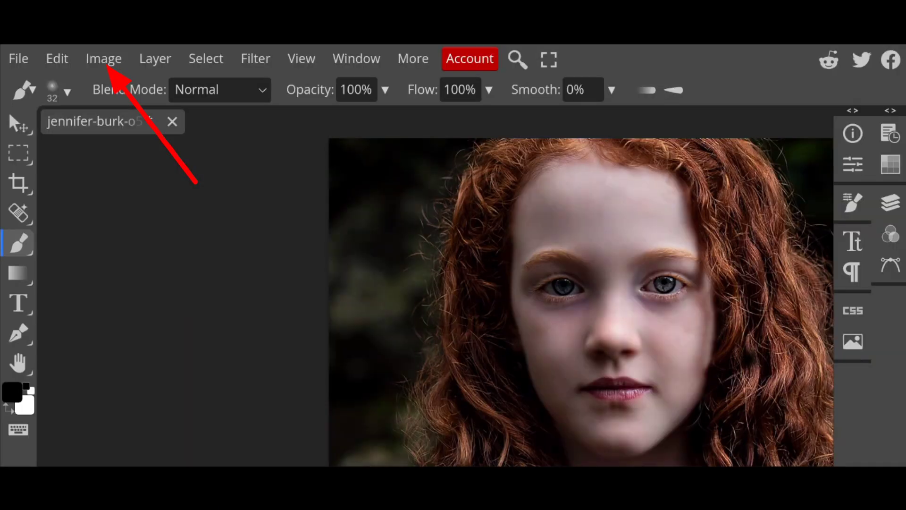
Apply Selective Color on Reds with Black set to -100%.
{"action": "left_click", "coordinate": [104, 58]}
{"action": "mouse_move", "coordinate": [142, 123]}
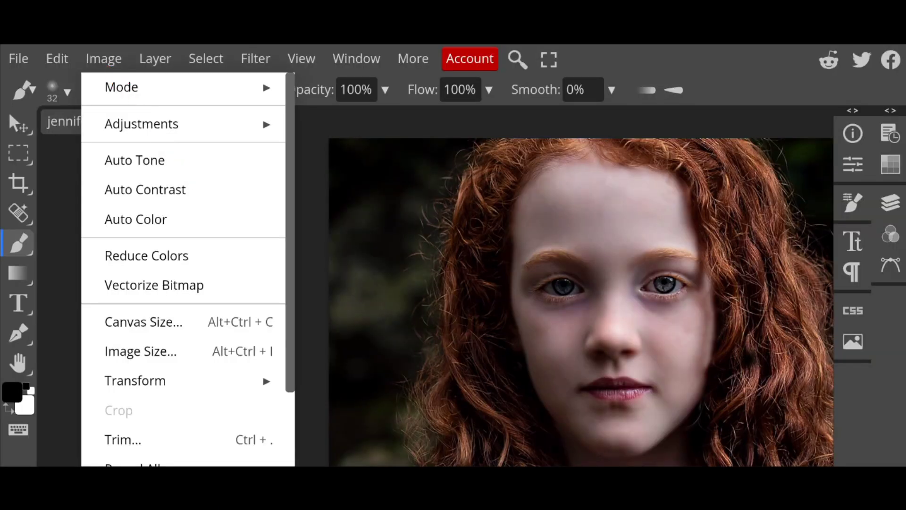
{"action": "scroll", "coordinate": [392, 255], "scroll_direction": "down", "scroll_amount": 5}
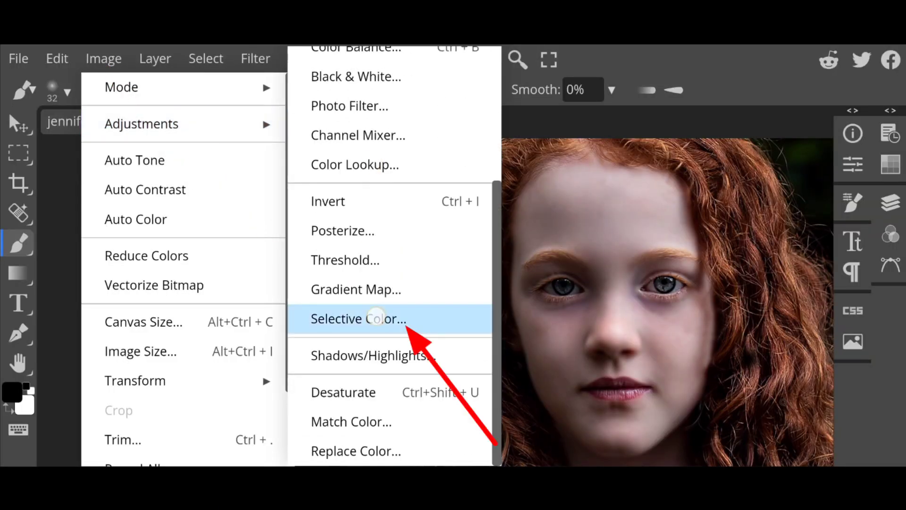
{"action": "left_click", "coordinate": [358, 318]}
{"action": "left_click_drag", "start_coordinate": [142, 333], "coordinate": [2, 363]}
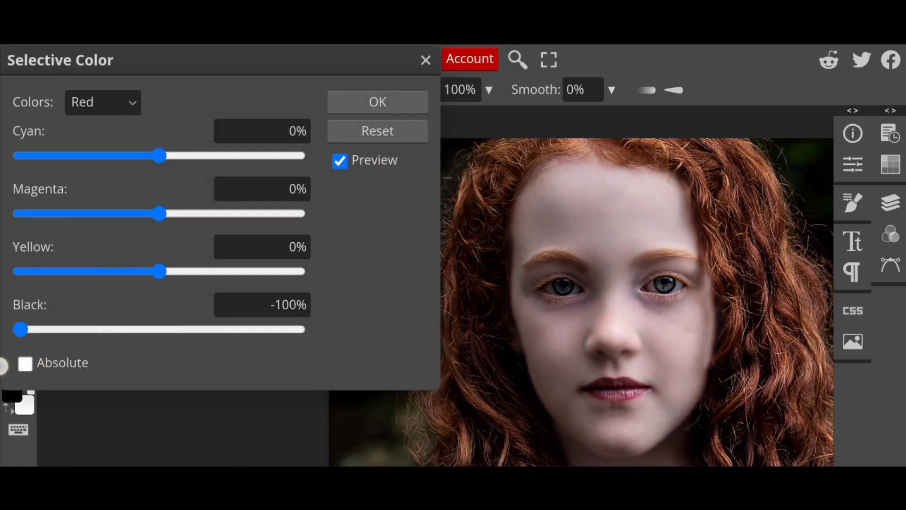
{"action": "mouse_move", "coordinate": [113, 355]}
{"action": "left_mouse_down"}
{"action": "mouse_move", "coordinate": [104, 363]}
{"action": "mouse_move", "coordinate": [445, 348]}
{"action": "mouse_move", "coordinate": [164, 368]}
{"action": "mouse_move", "coordinate": [20, 329]}
{"action": "left_mouse_up"}
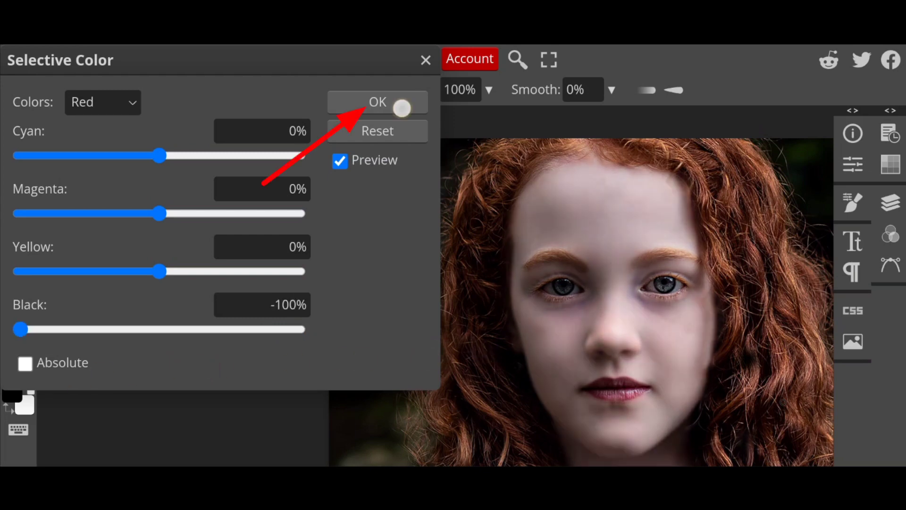
{"action": "left_click", "coordinate": [402, 108]}
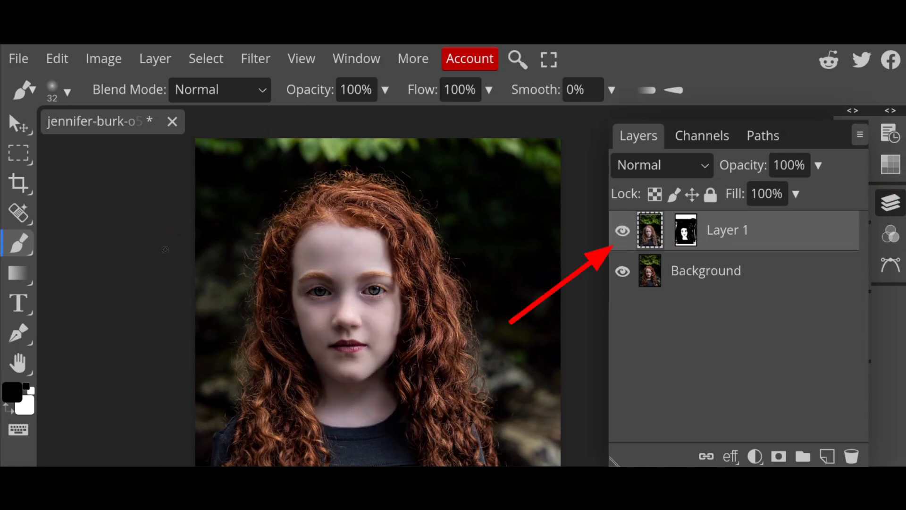
{"action": "left_click", "coordinate": [623, 231]}
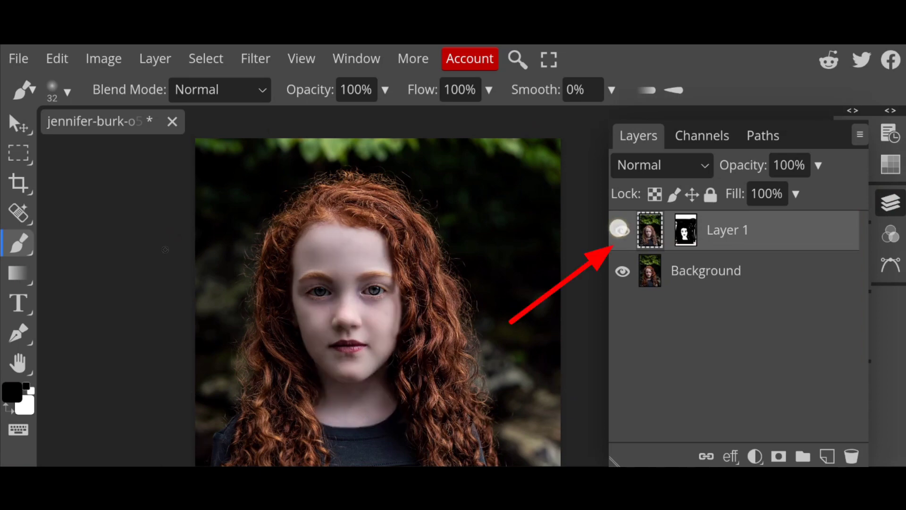